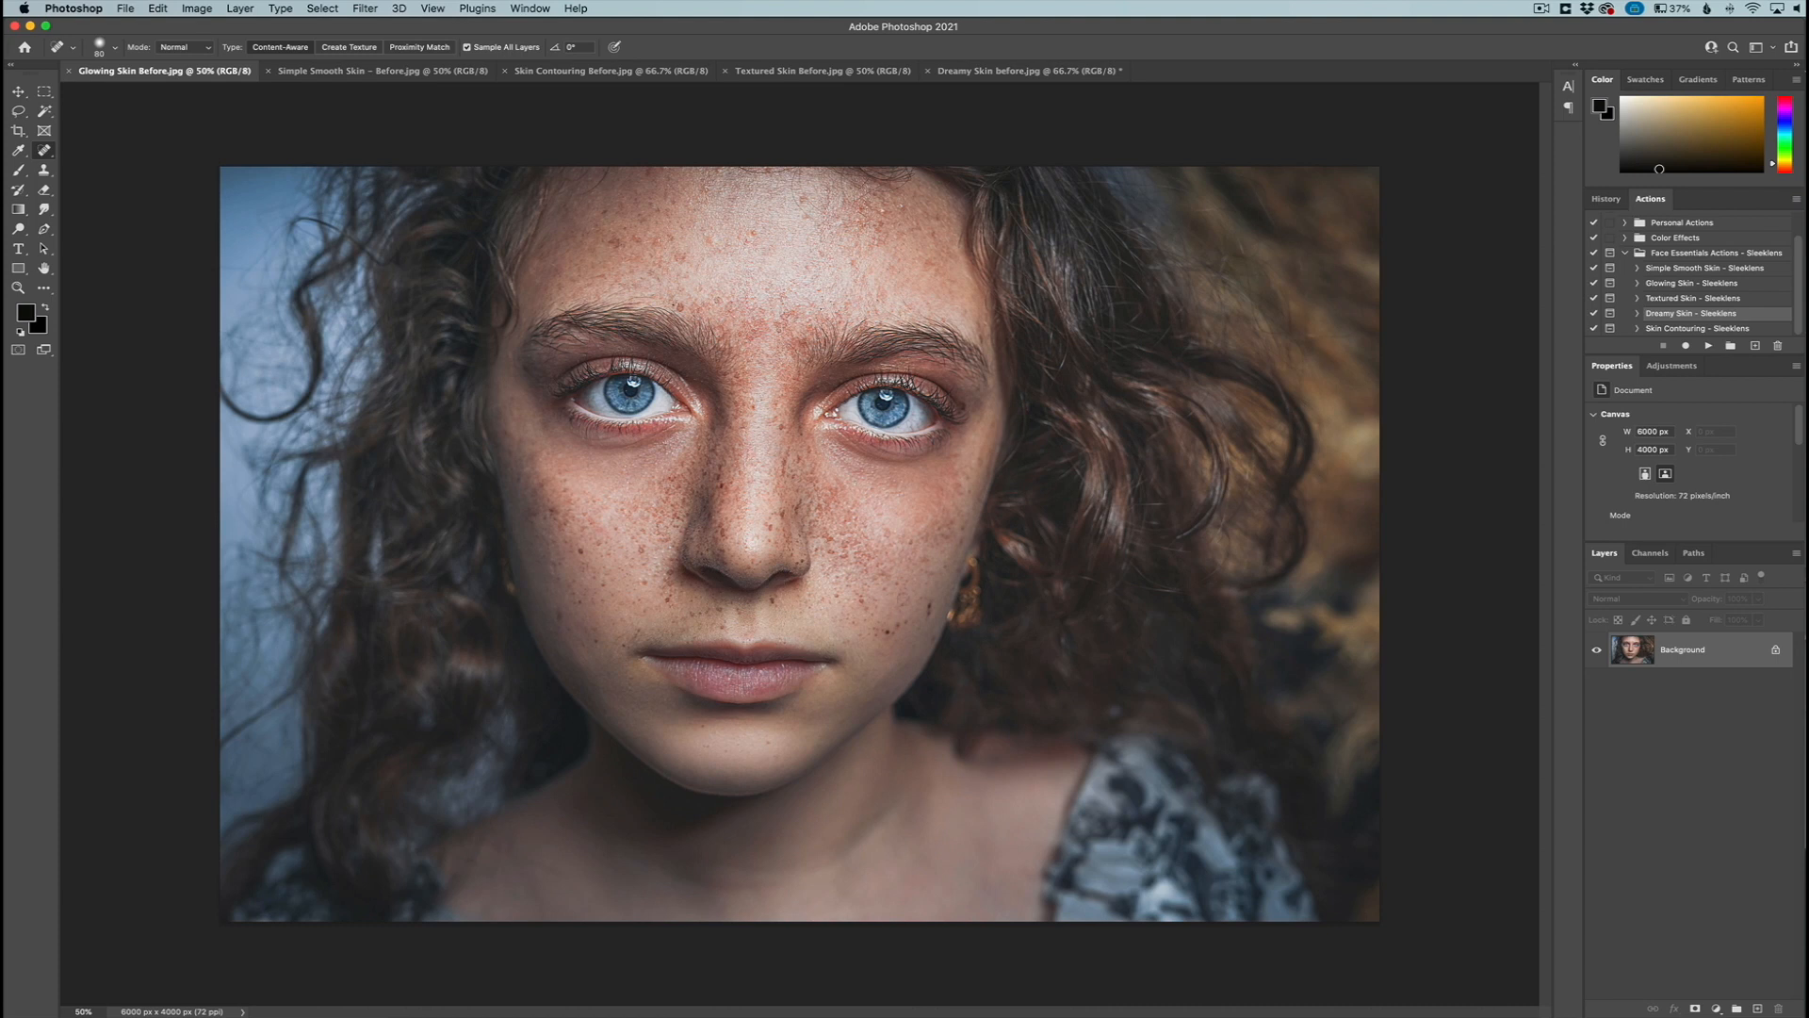
Run the Glowing Skin action on the freckled portrait and continue past its painting instructions
click(1679, 284)
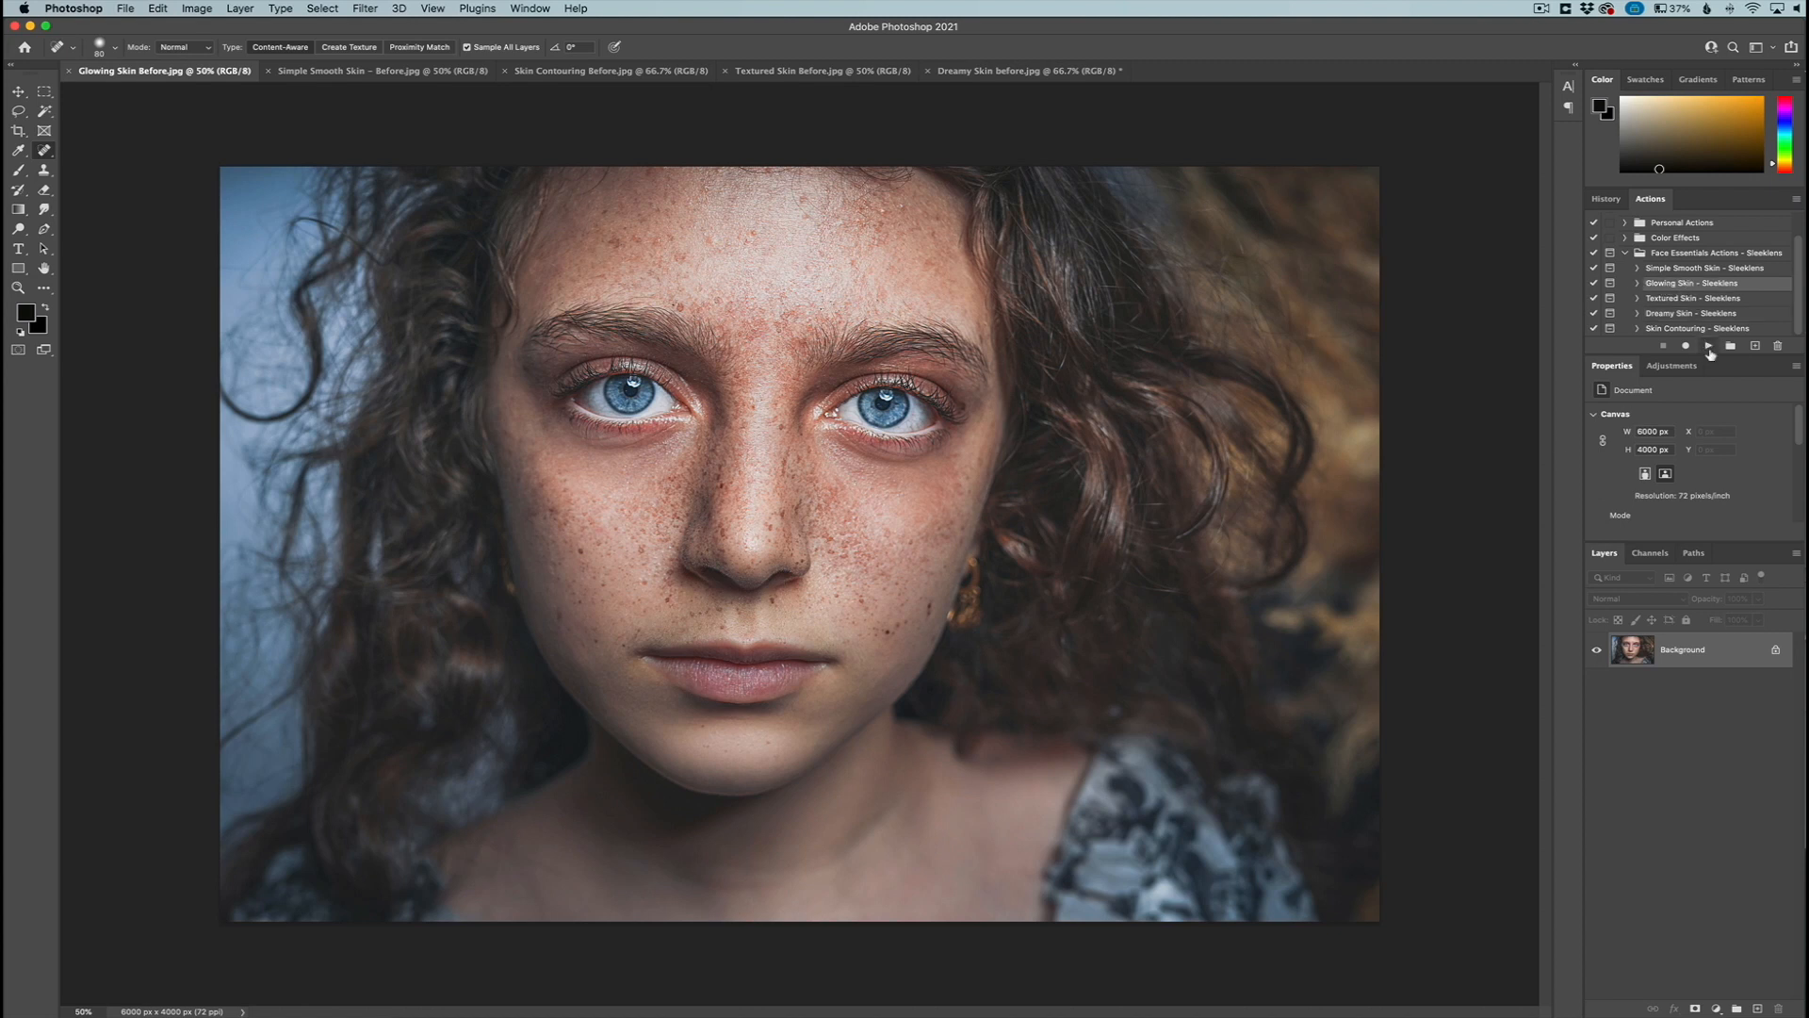
click(1710, 347)
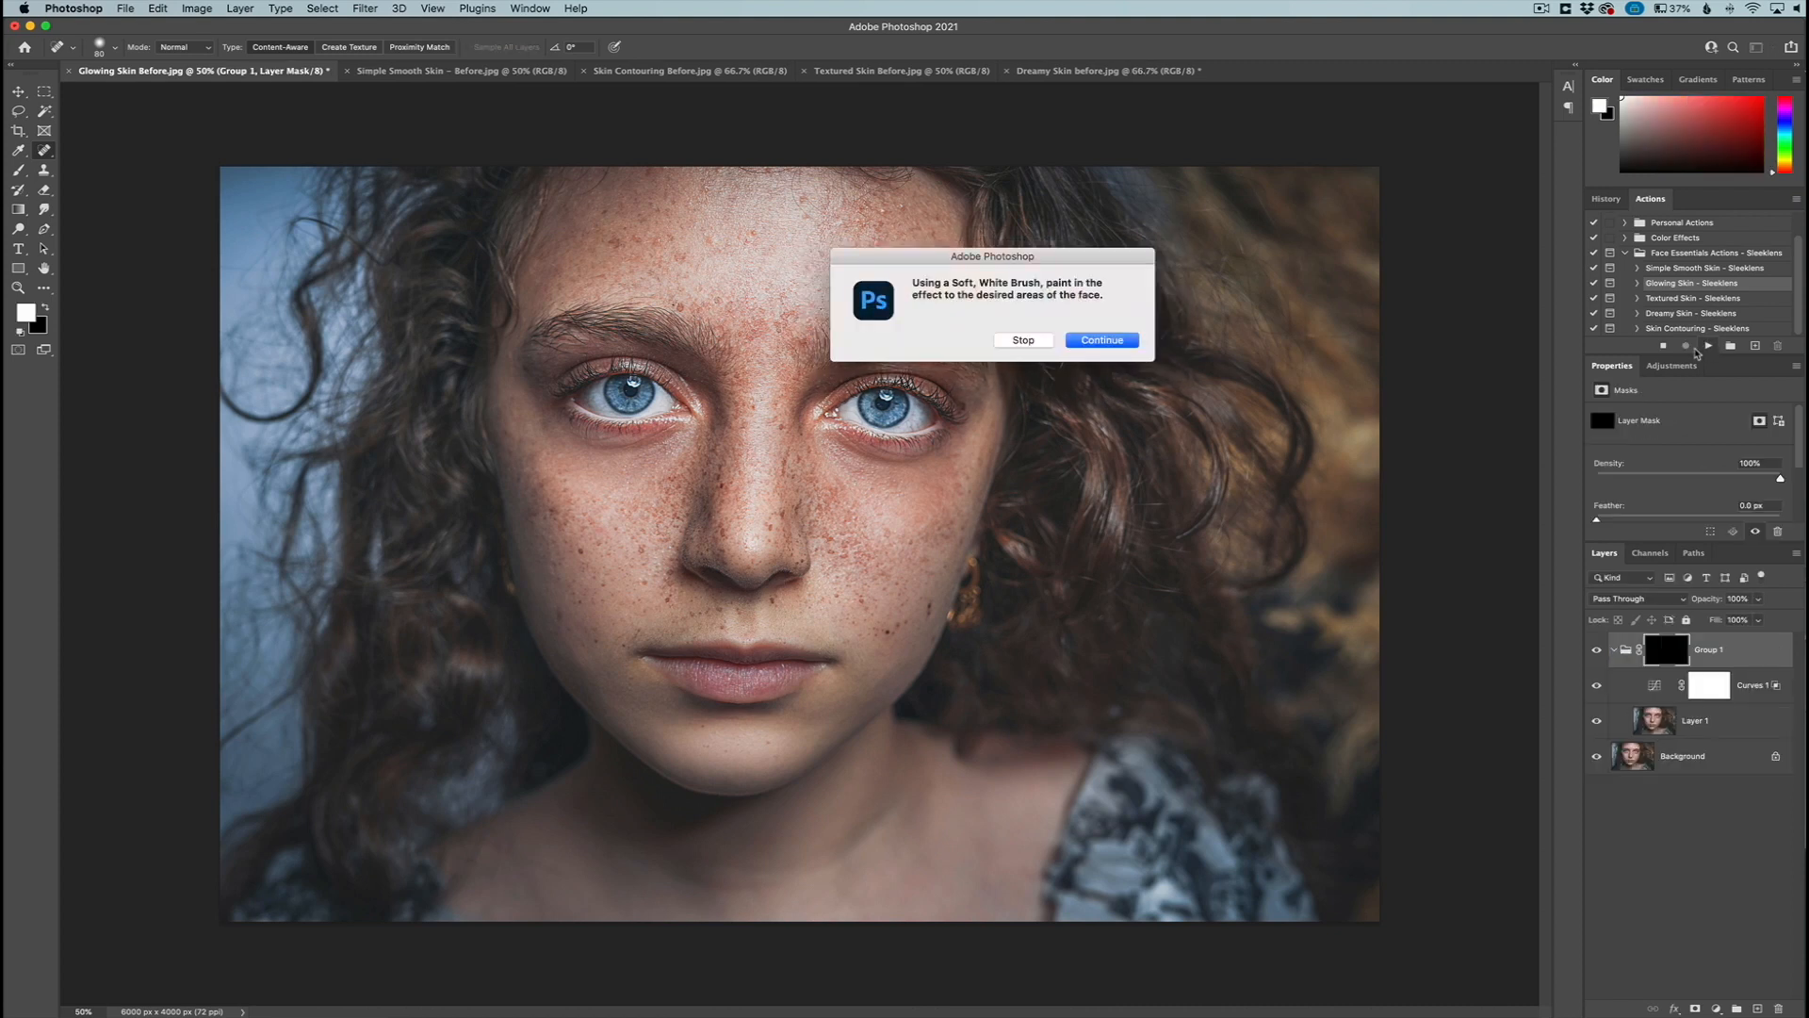
drag(1020, 261, 939, 393)
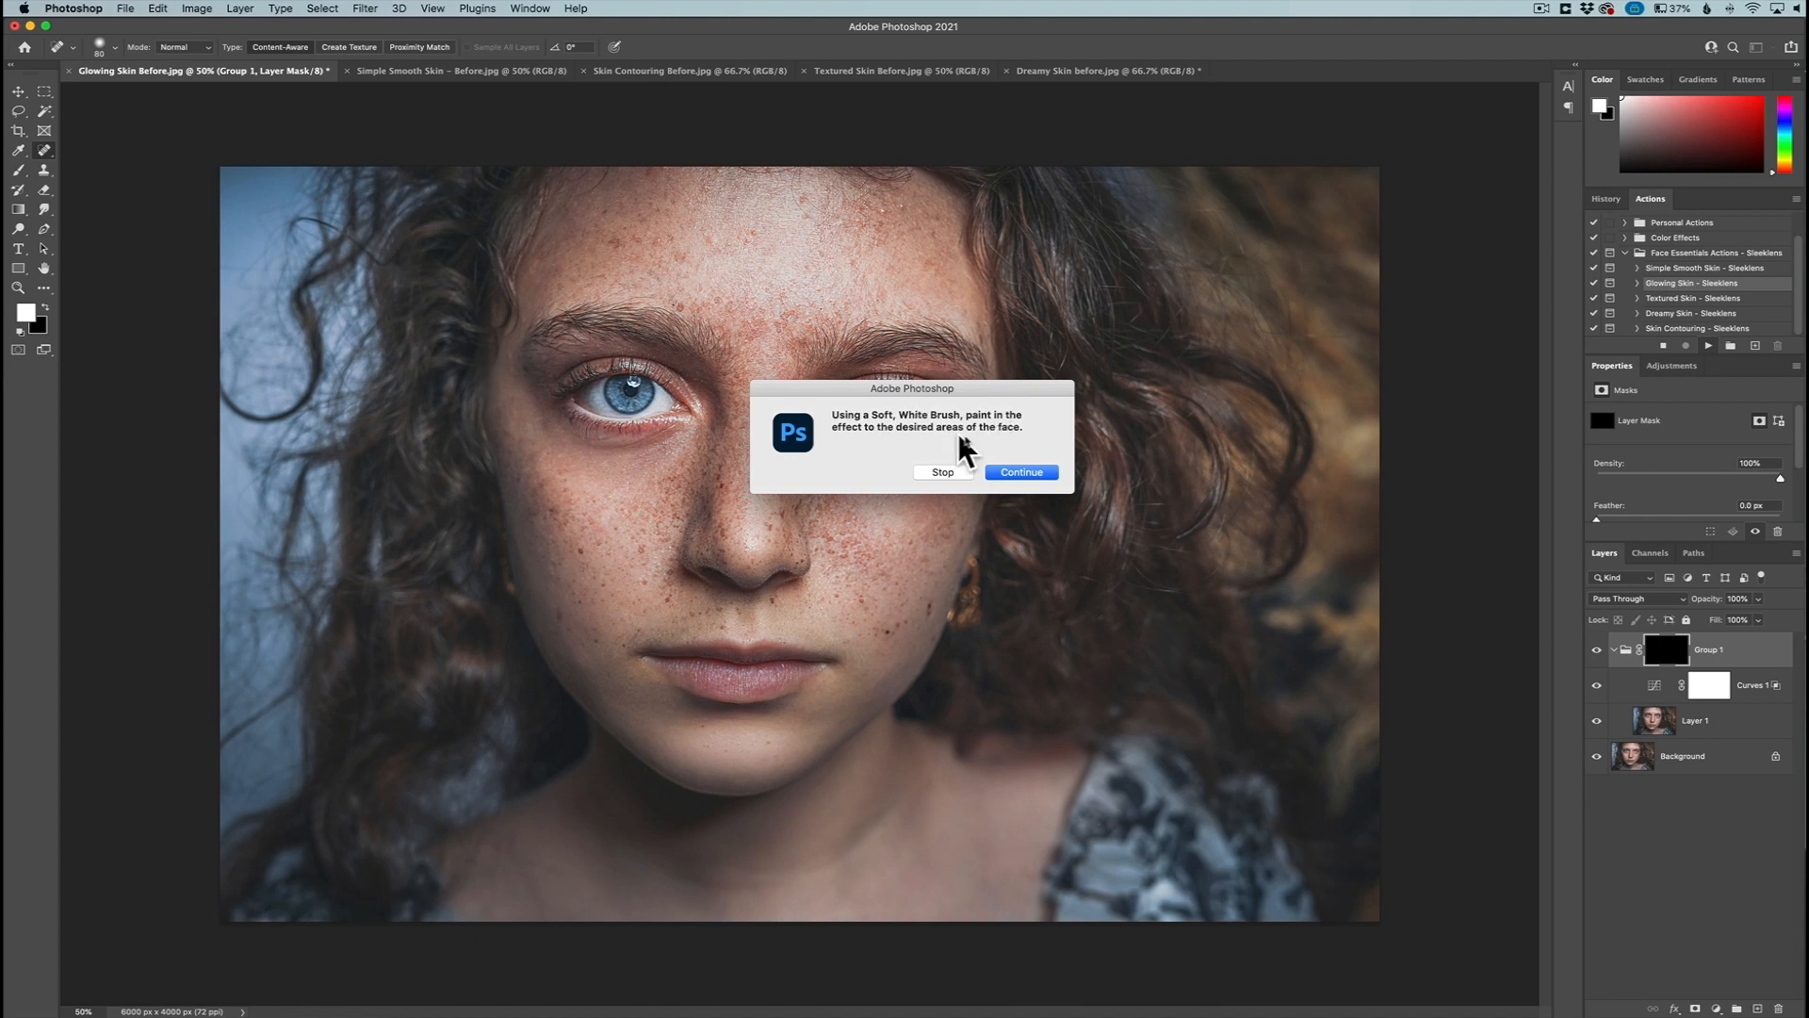
click(1020, 473)
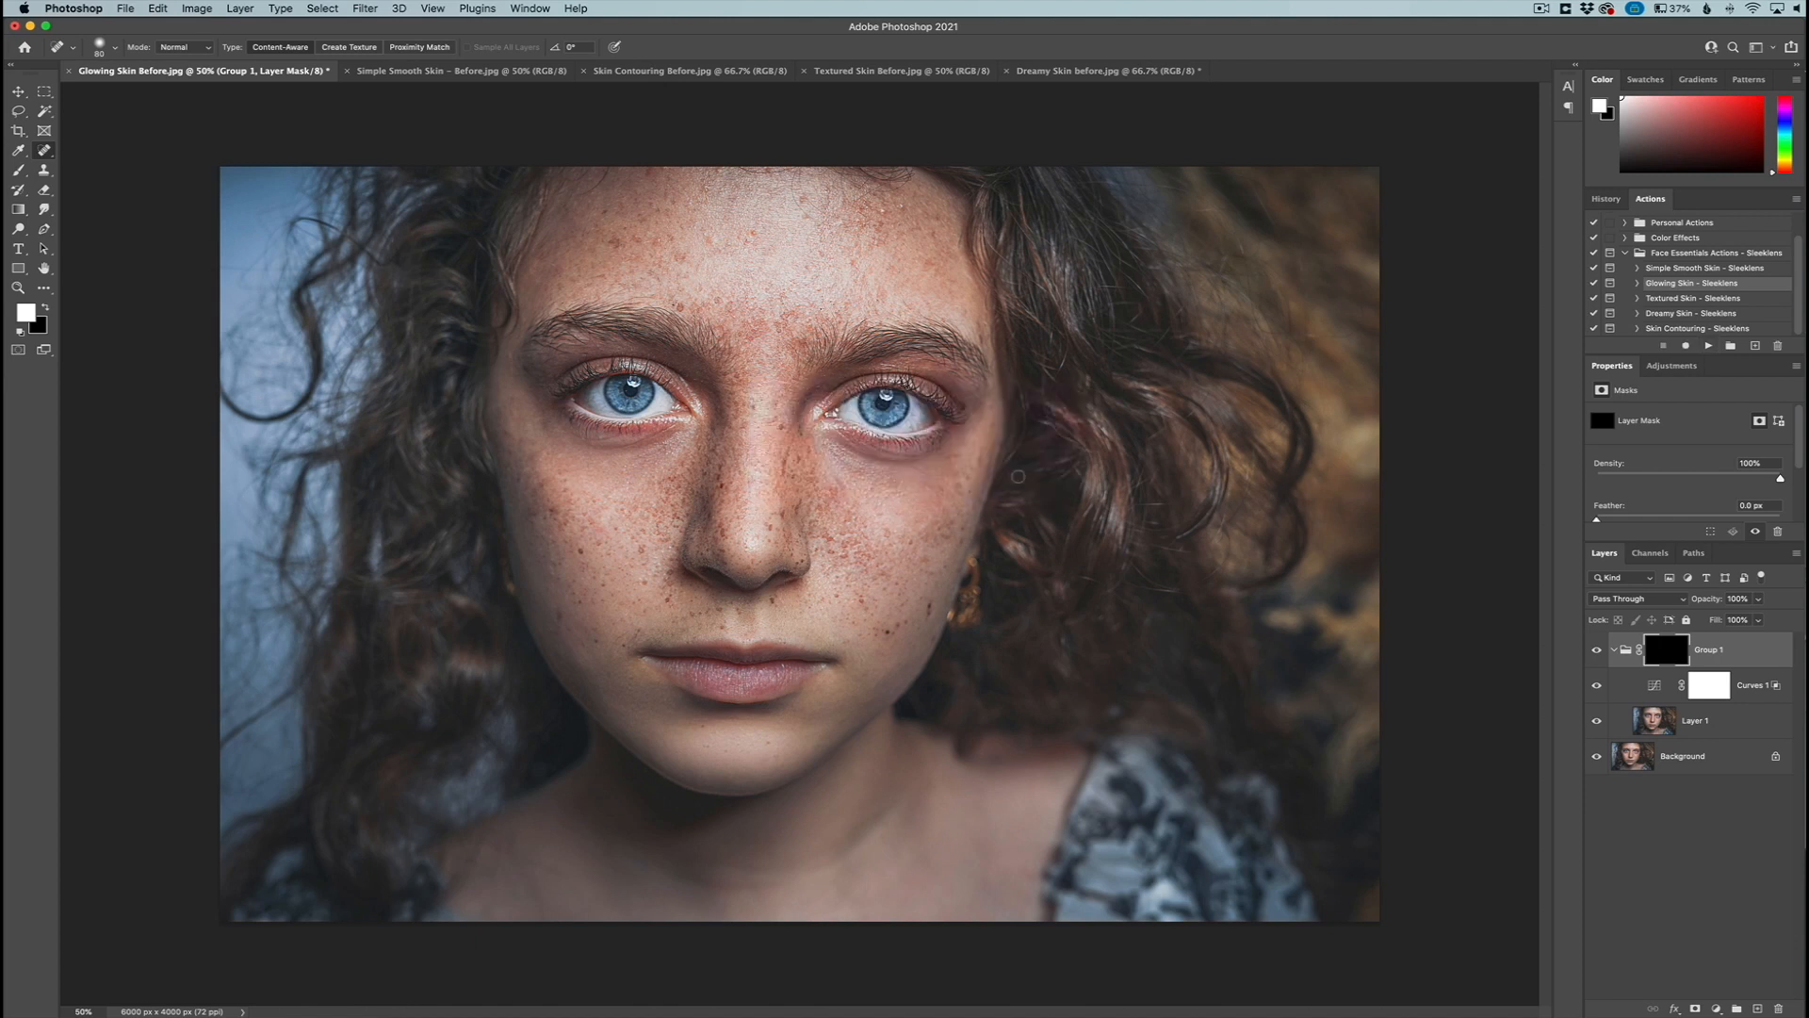
Set up a white Soft Round brush at 1100 px with 0% hardness and 40% flow
click(18, 172)
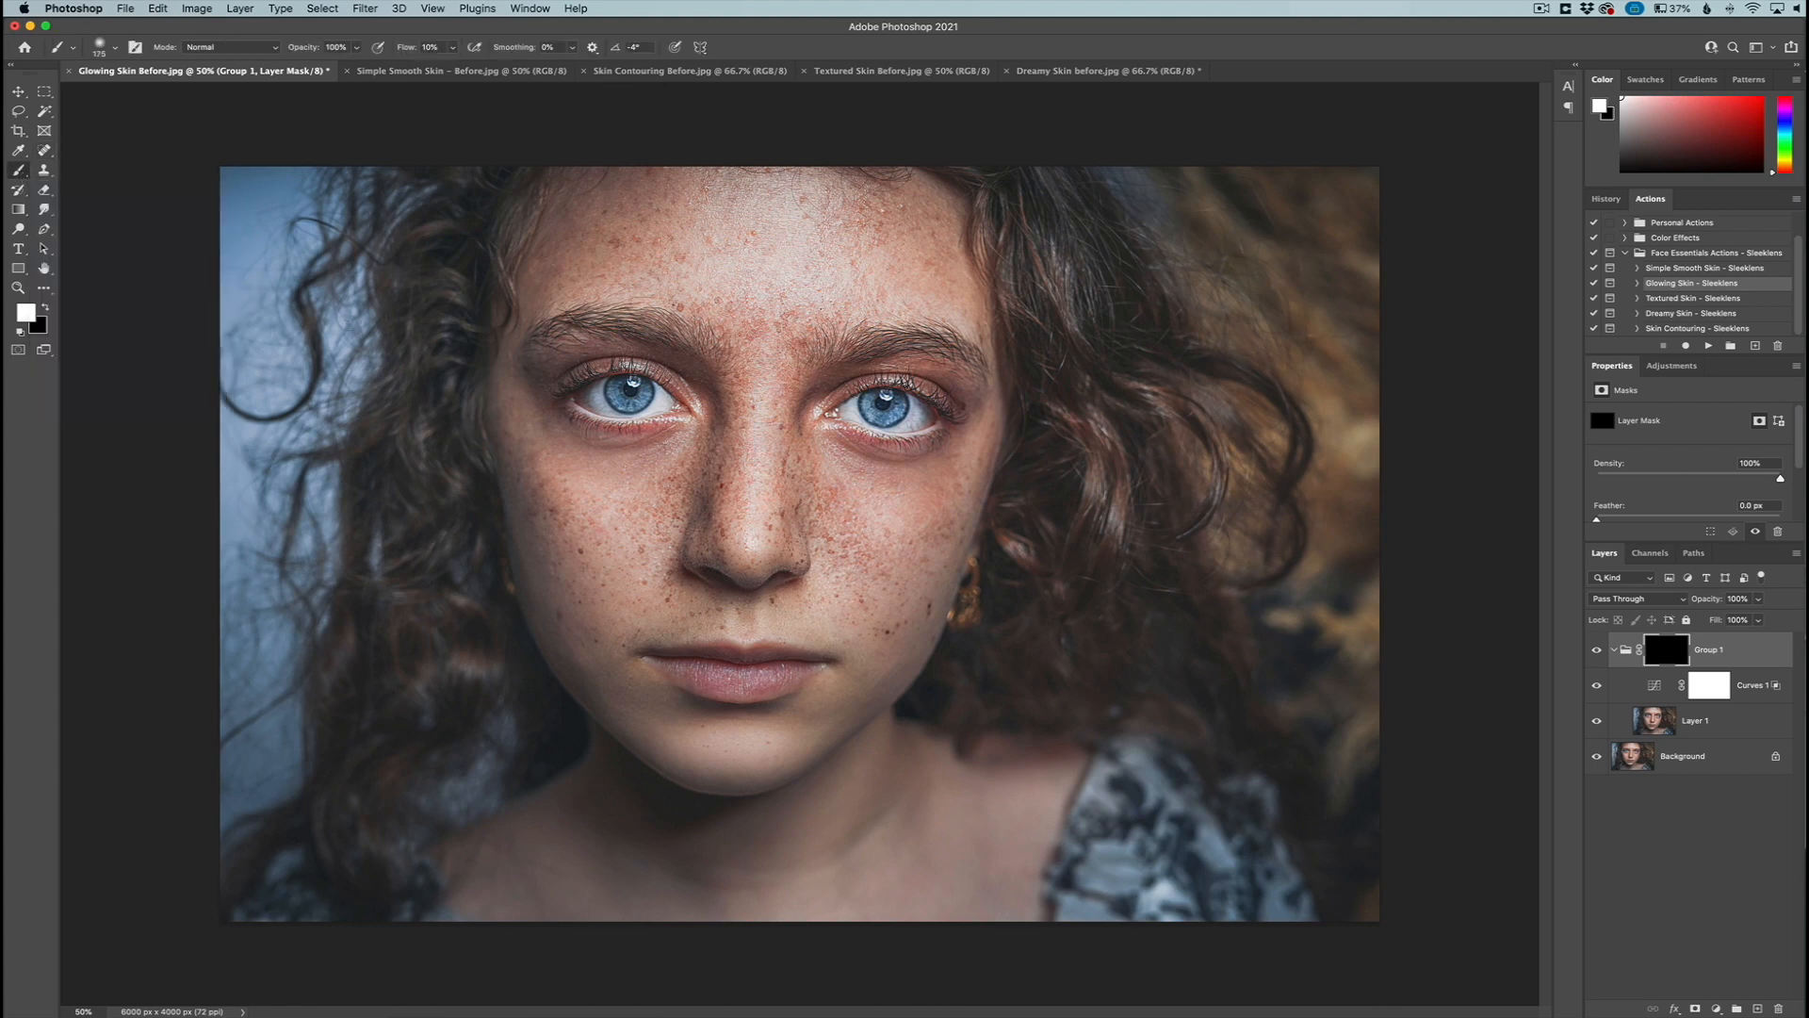
key(bracketright)
key(bracketright)
key(bracketright)
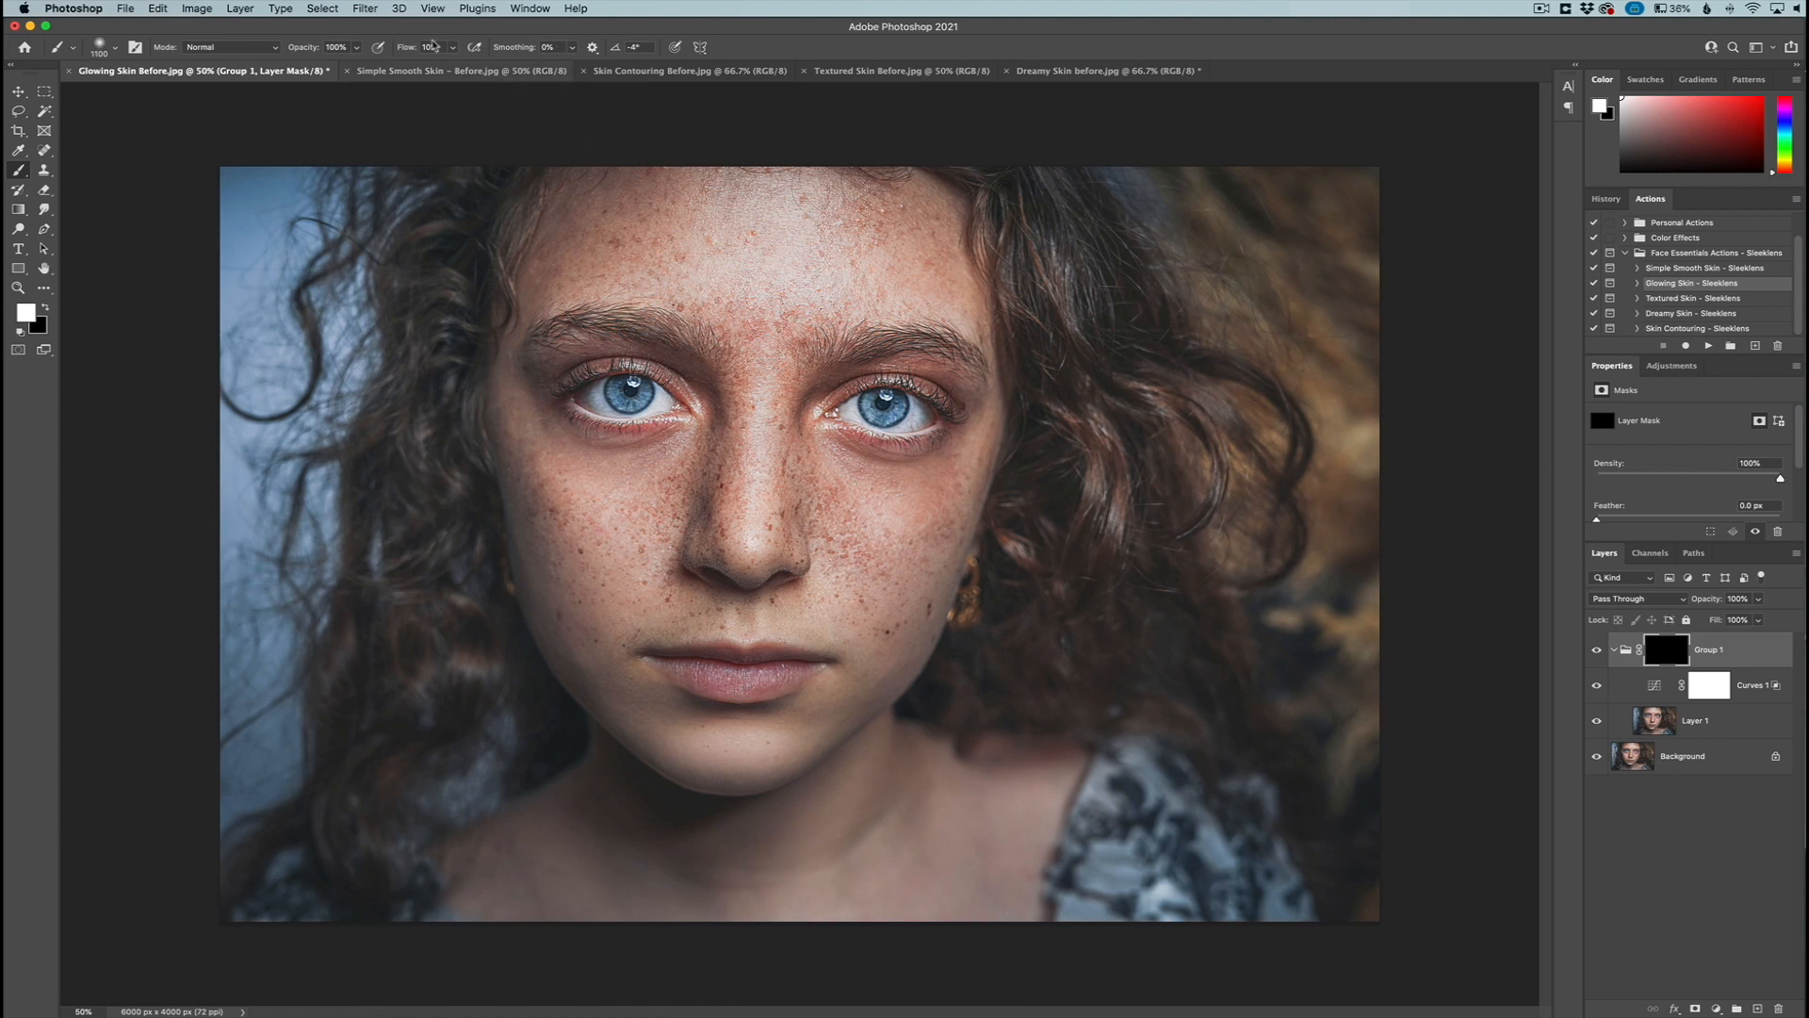
click(426, 47)
text(41)
key(Return)
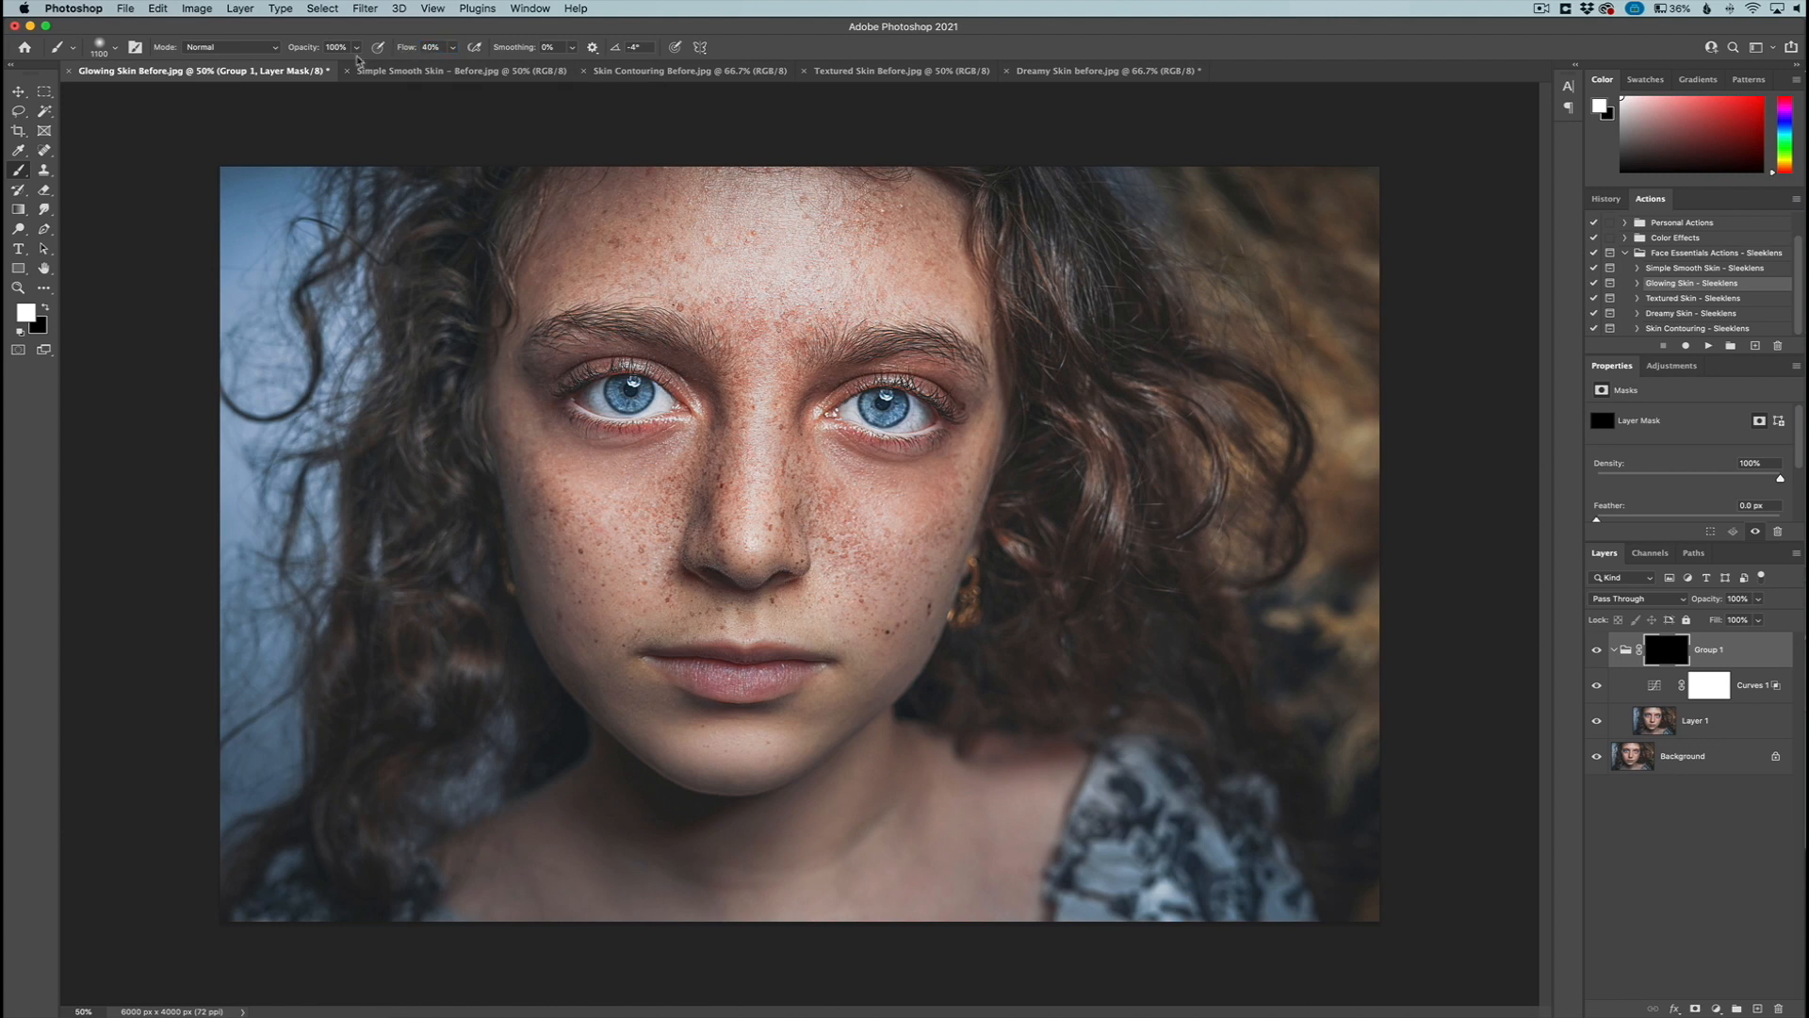
click(116, 47)
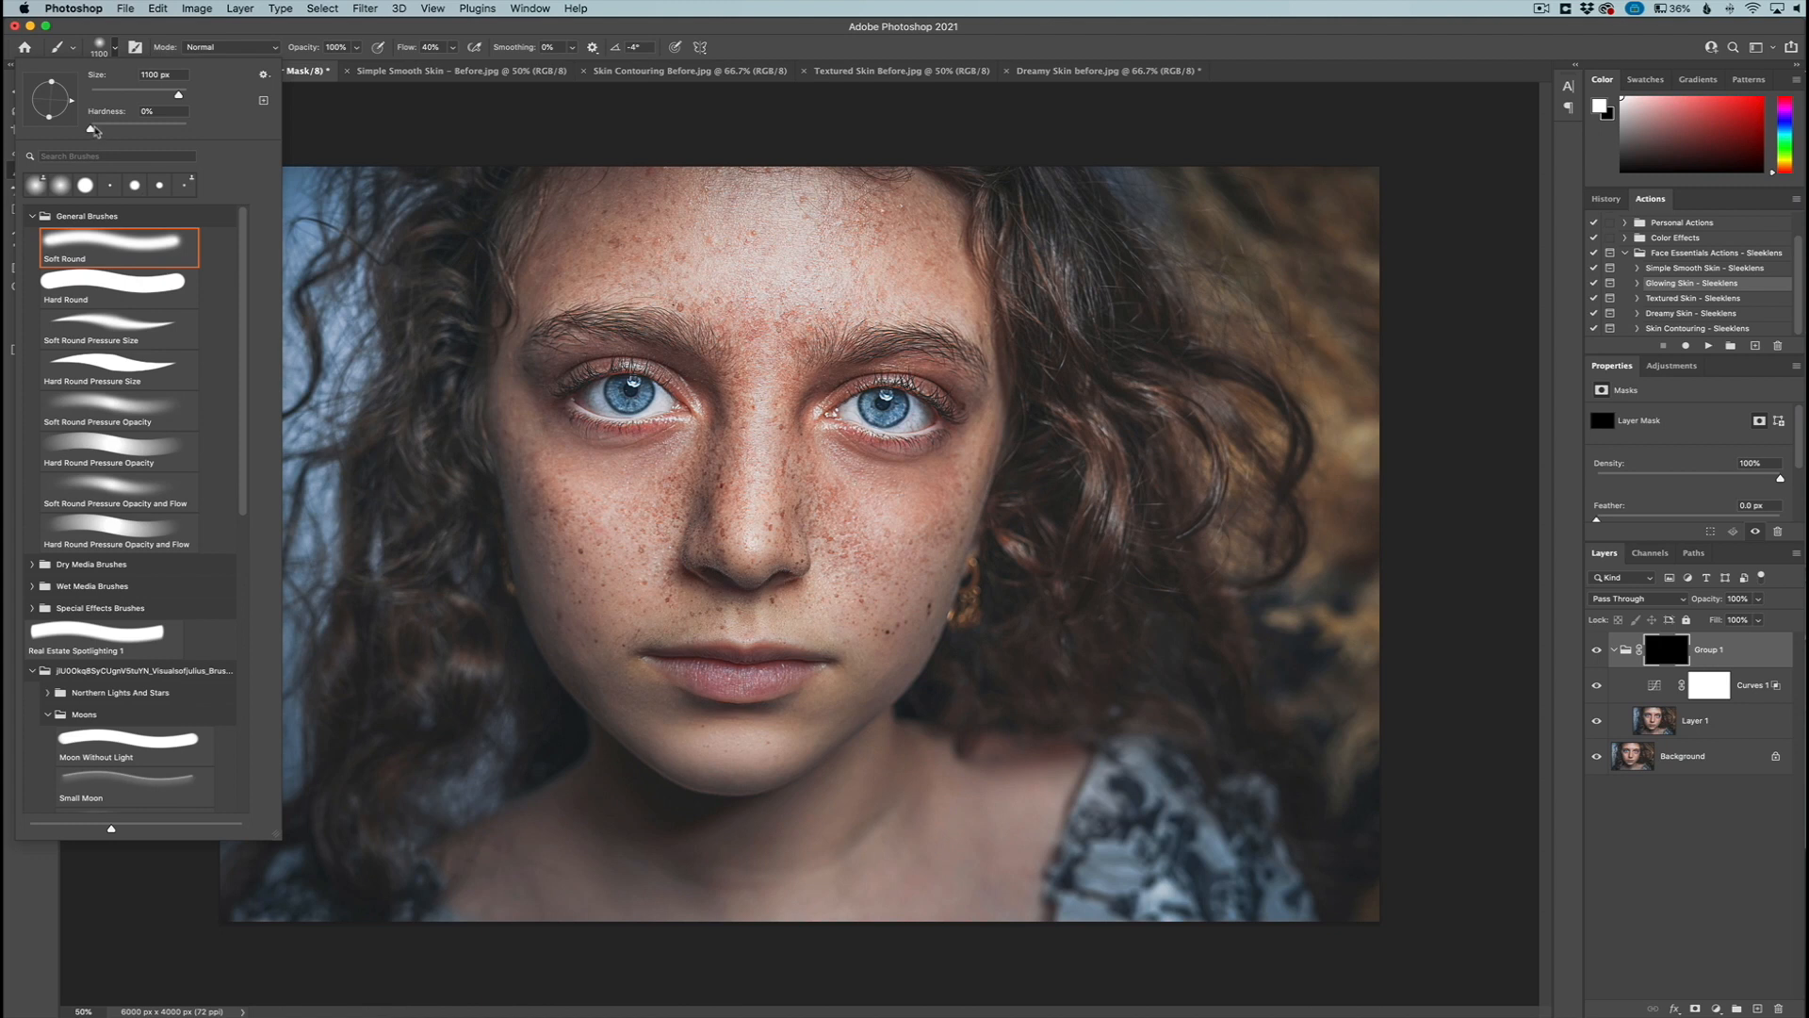
key(Return)
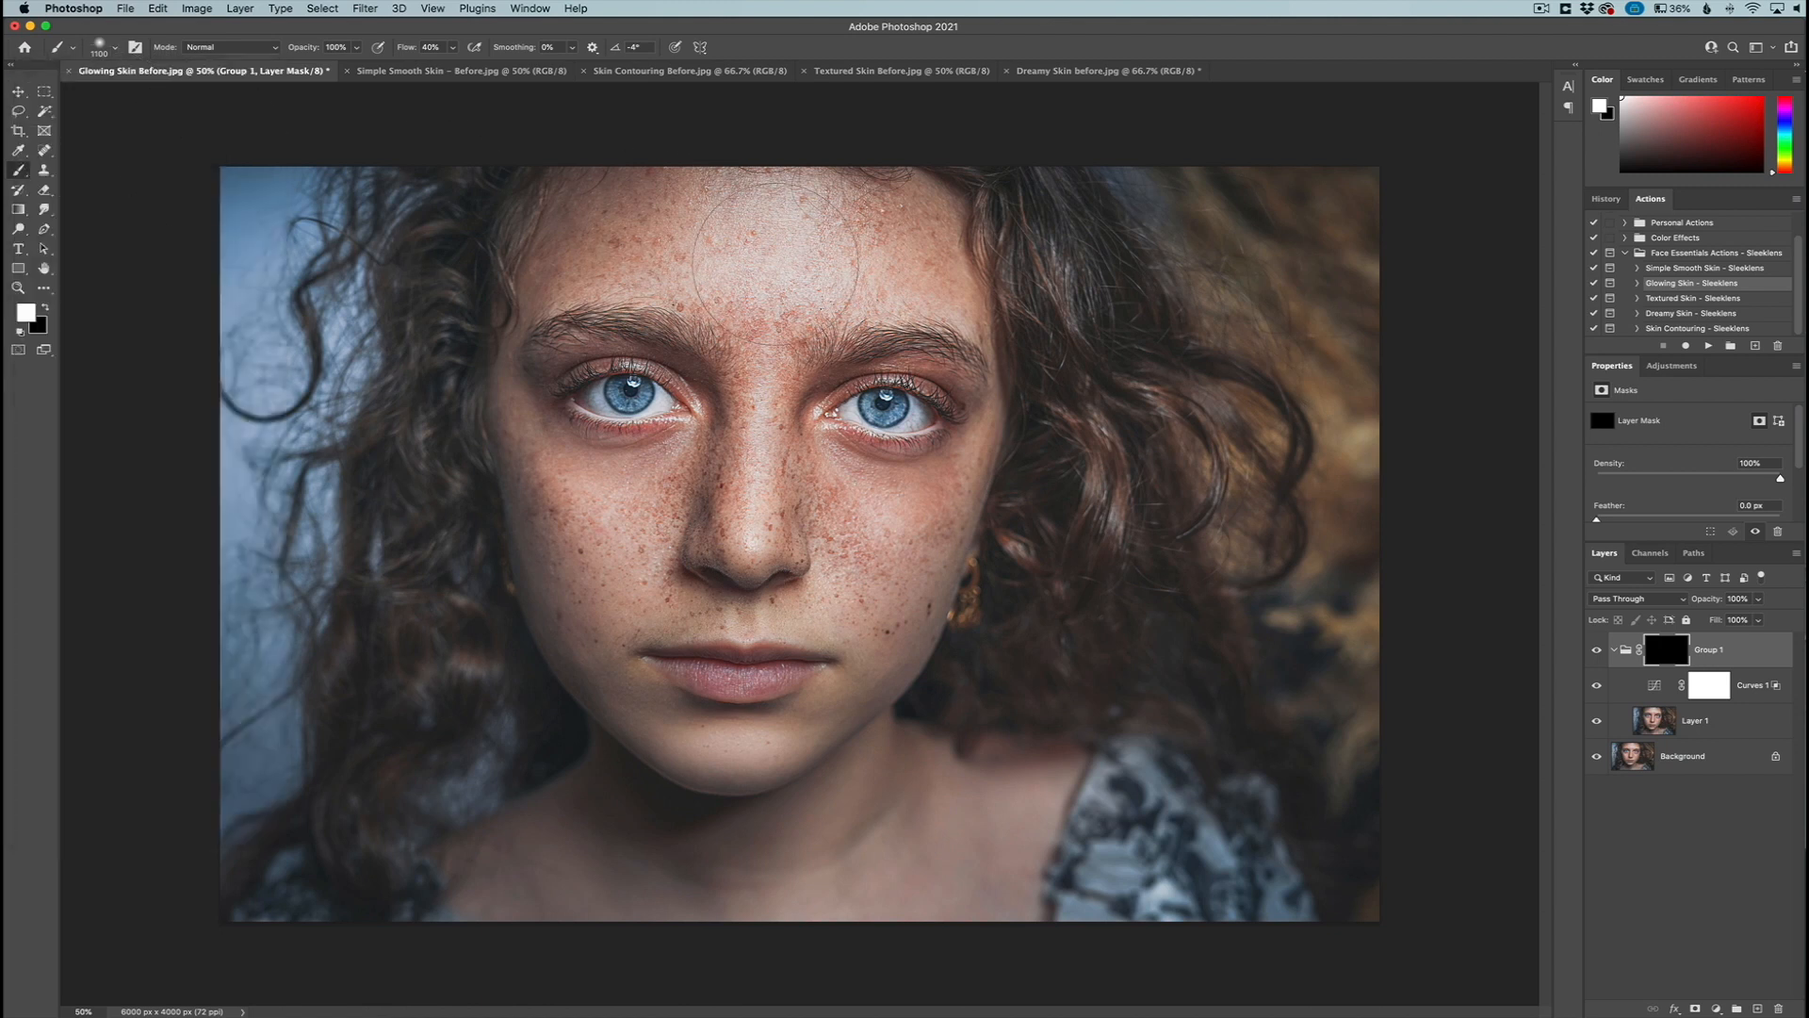
Paint the glow in white on the Group 1 mask over the forehead, using a smaller brush for the nose and cheeks
click(803, 248)
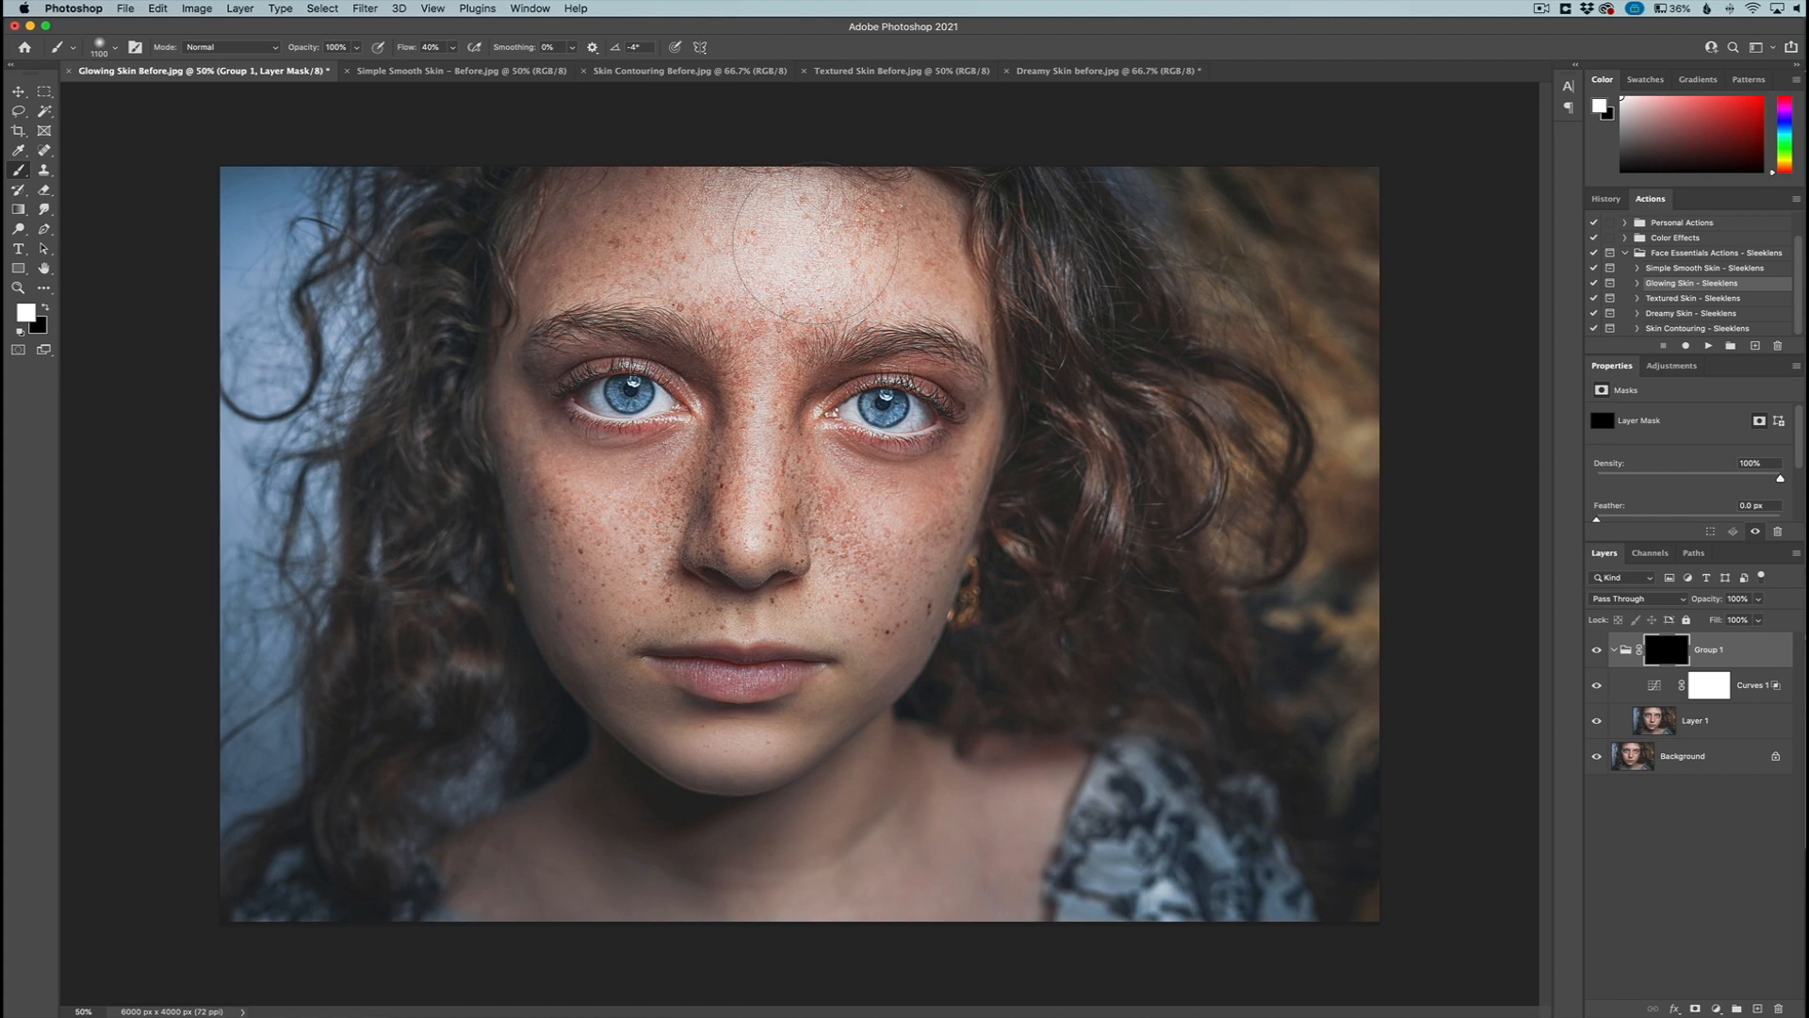
mouse_move(869, 243)
mouse_down()
mouse_move(659, 269)
mouse_move(843, 242)
mouse_up()
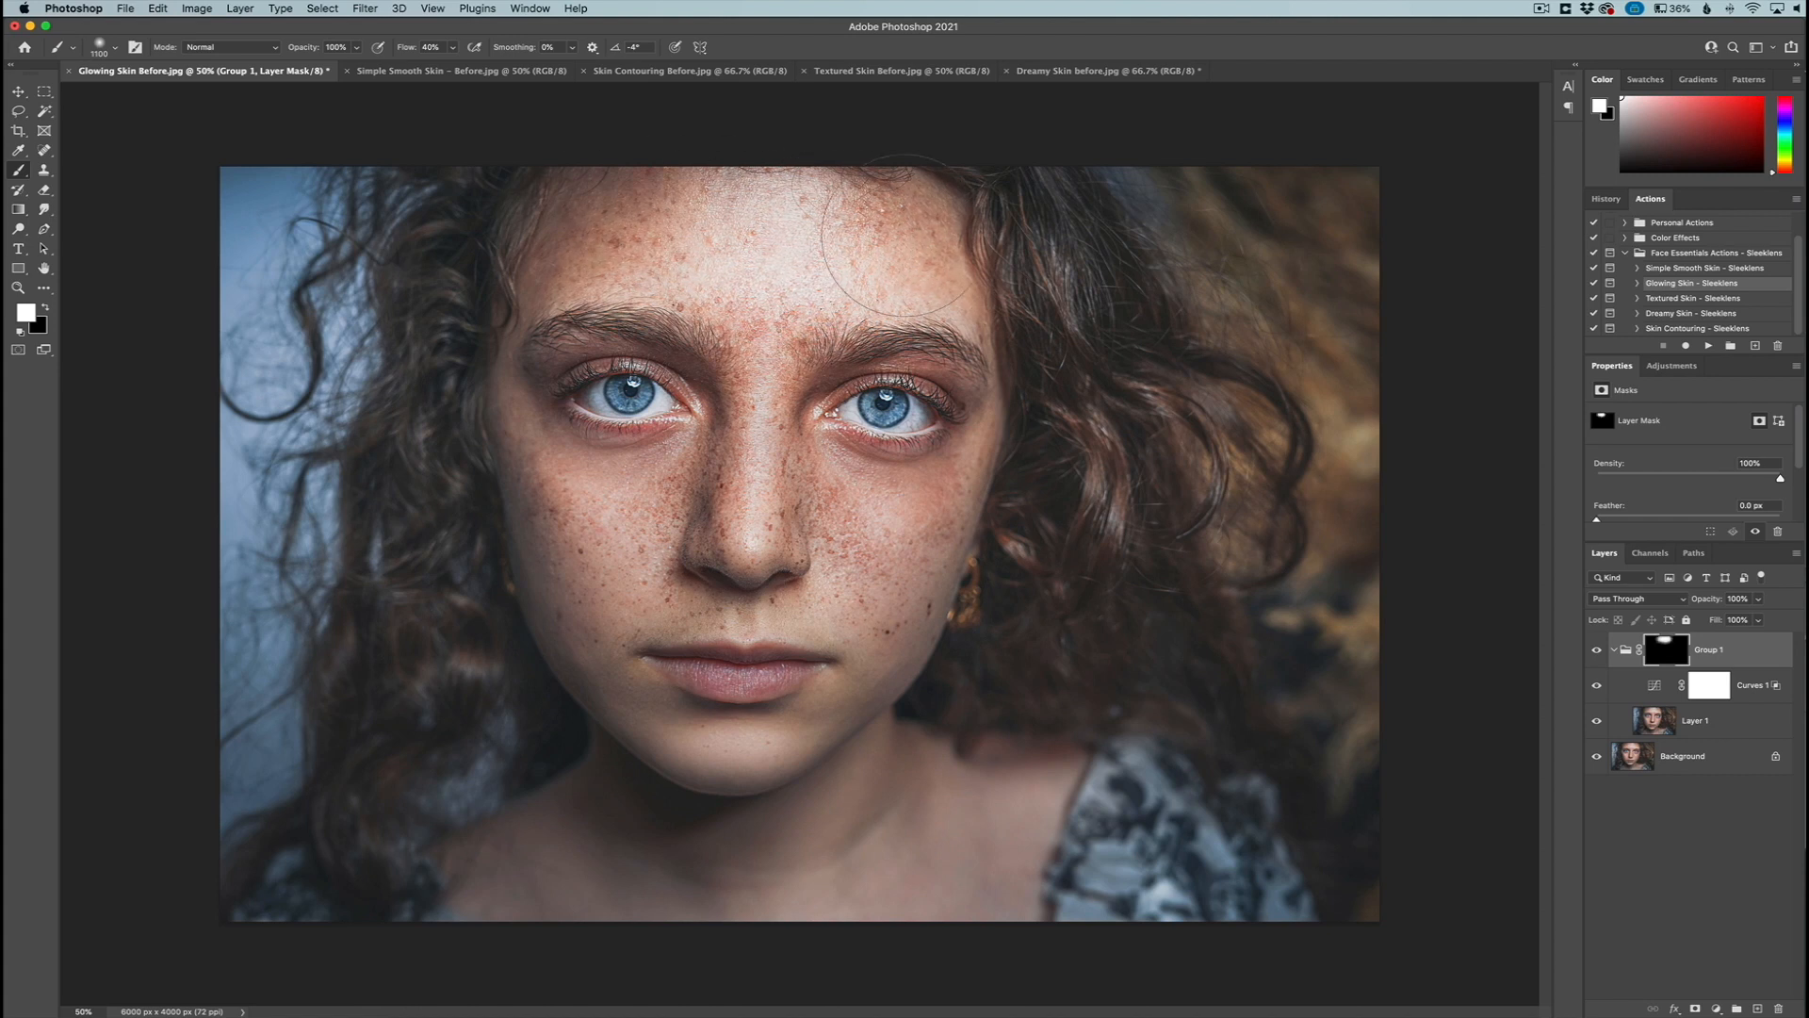
key(bracketleft)
key(bracketleft)
key(bracketleft)
key(bracketleft)
key(bracketleft)
key(bracketleft)
key(bracketleft)
drag(756, 452, 812, 518)
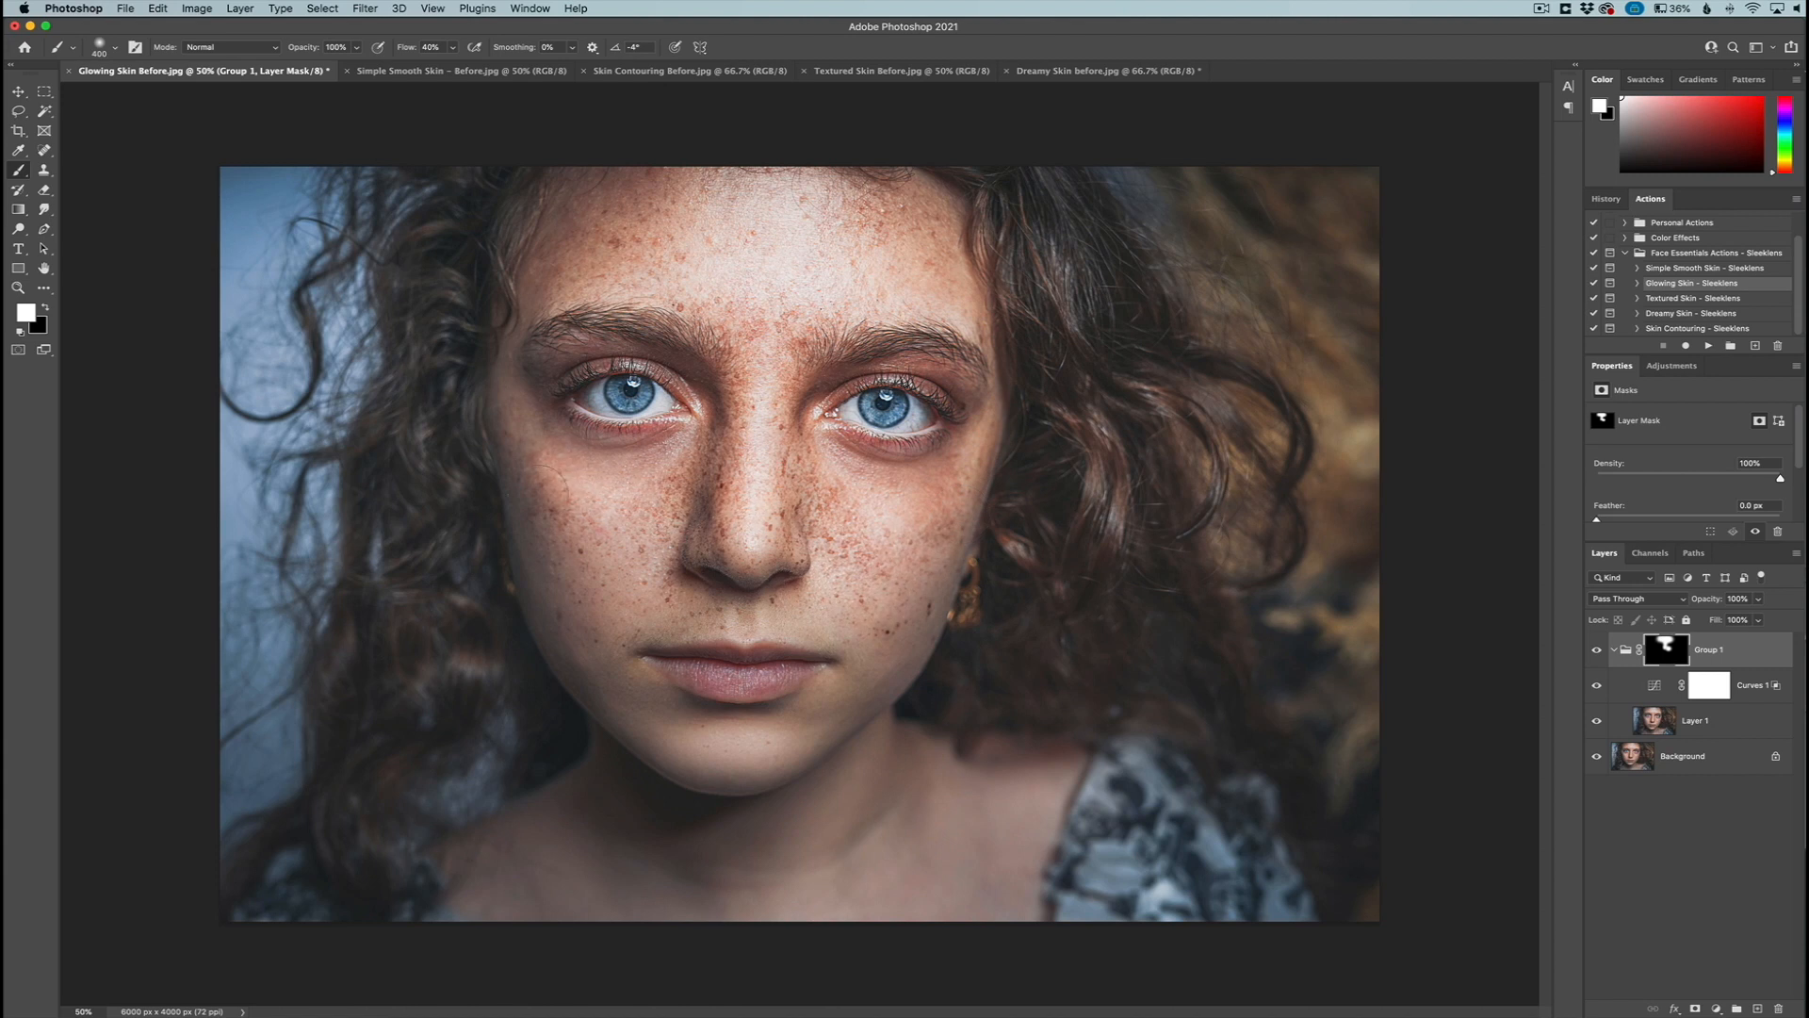
mouse_move(603, 565)
mouse_down()
mouse_move(754, 608)
mouse_move(731, 622)
mouse_move(852, 631)
mouse_up()
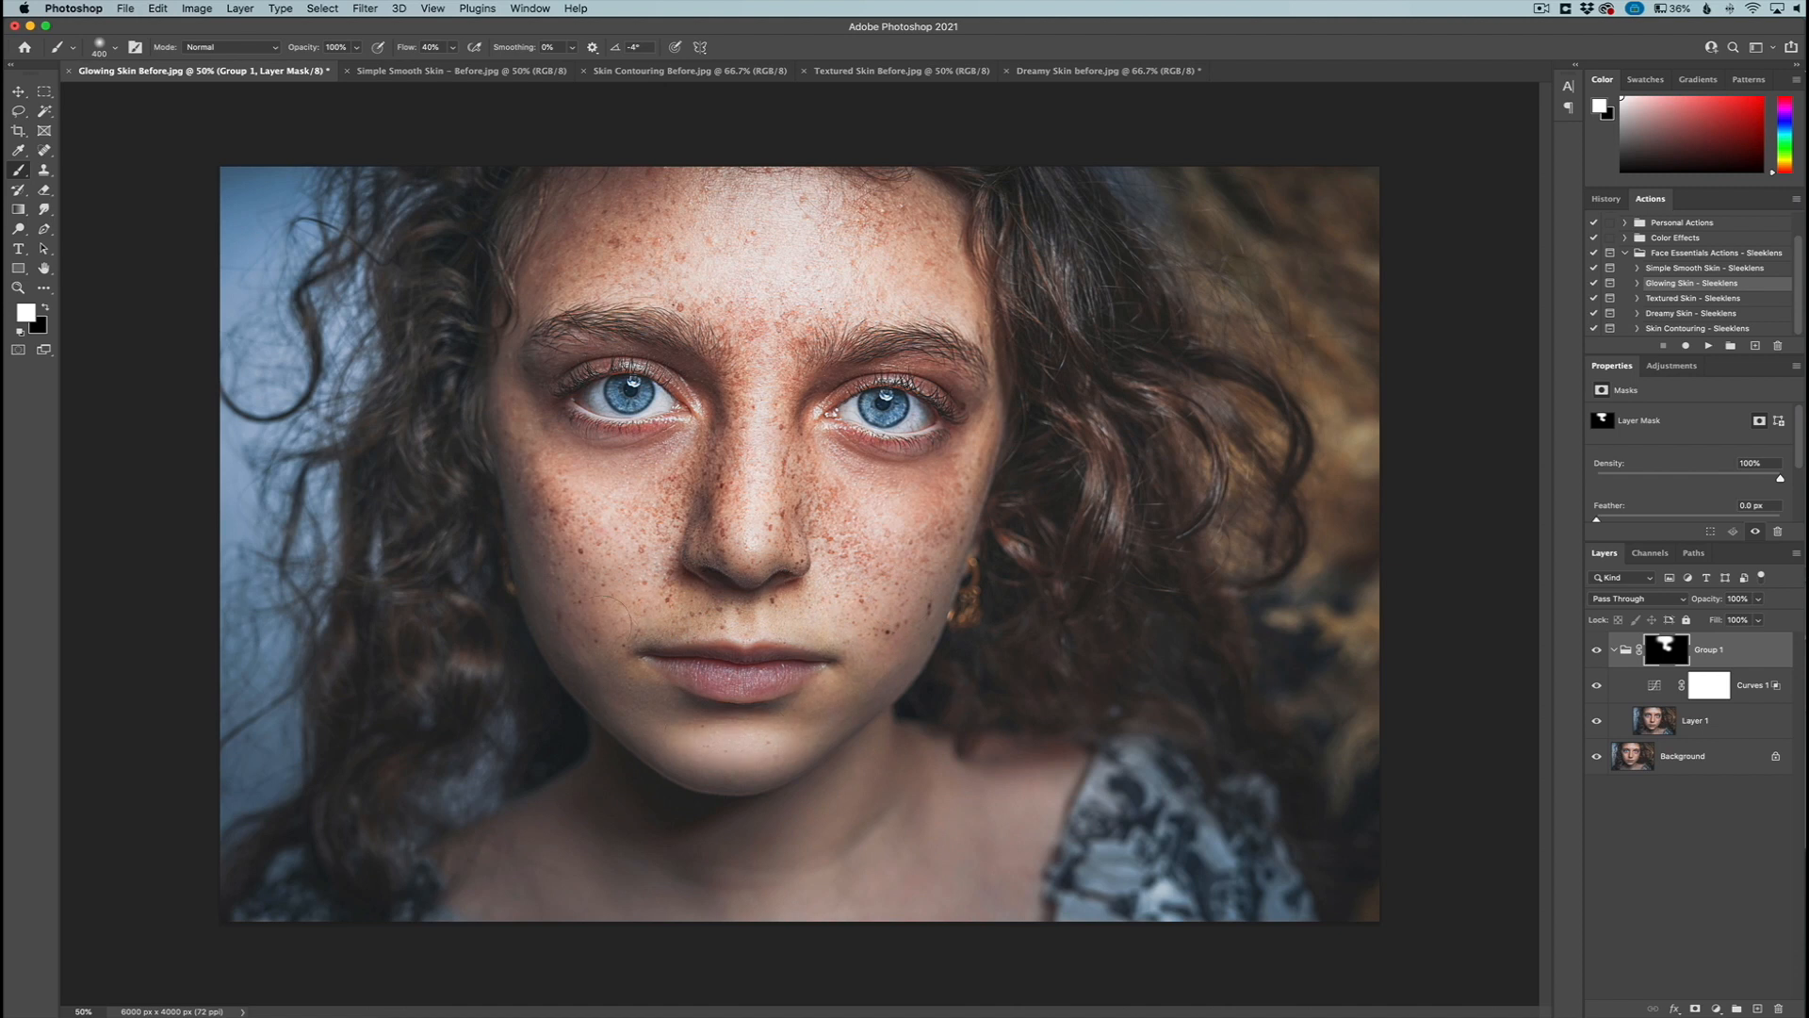
Extend the white painting on the Group 1 mask across the neck and the rest of the face, varying the brush size
key(bracketright)
key(bracketright)
key(bracketright)
mouse_move(609, 878)
mouse_down()
mouse_move(971, 895)
mouse_move(910, 853)
mouse_move(829, 890)
mouse_move(714, 838)
mouse_move(768, 890)
mouse_move(977, 821)
mouse_move(849, 594)
mouse_move(768, 523)
mouse_move(716, 519)
mouse_move(754, 509)
mouse_up()
key(bracketleft)
key(bracketleft)
key(bracketleft)
key(bracketleft)
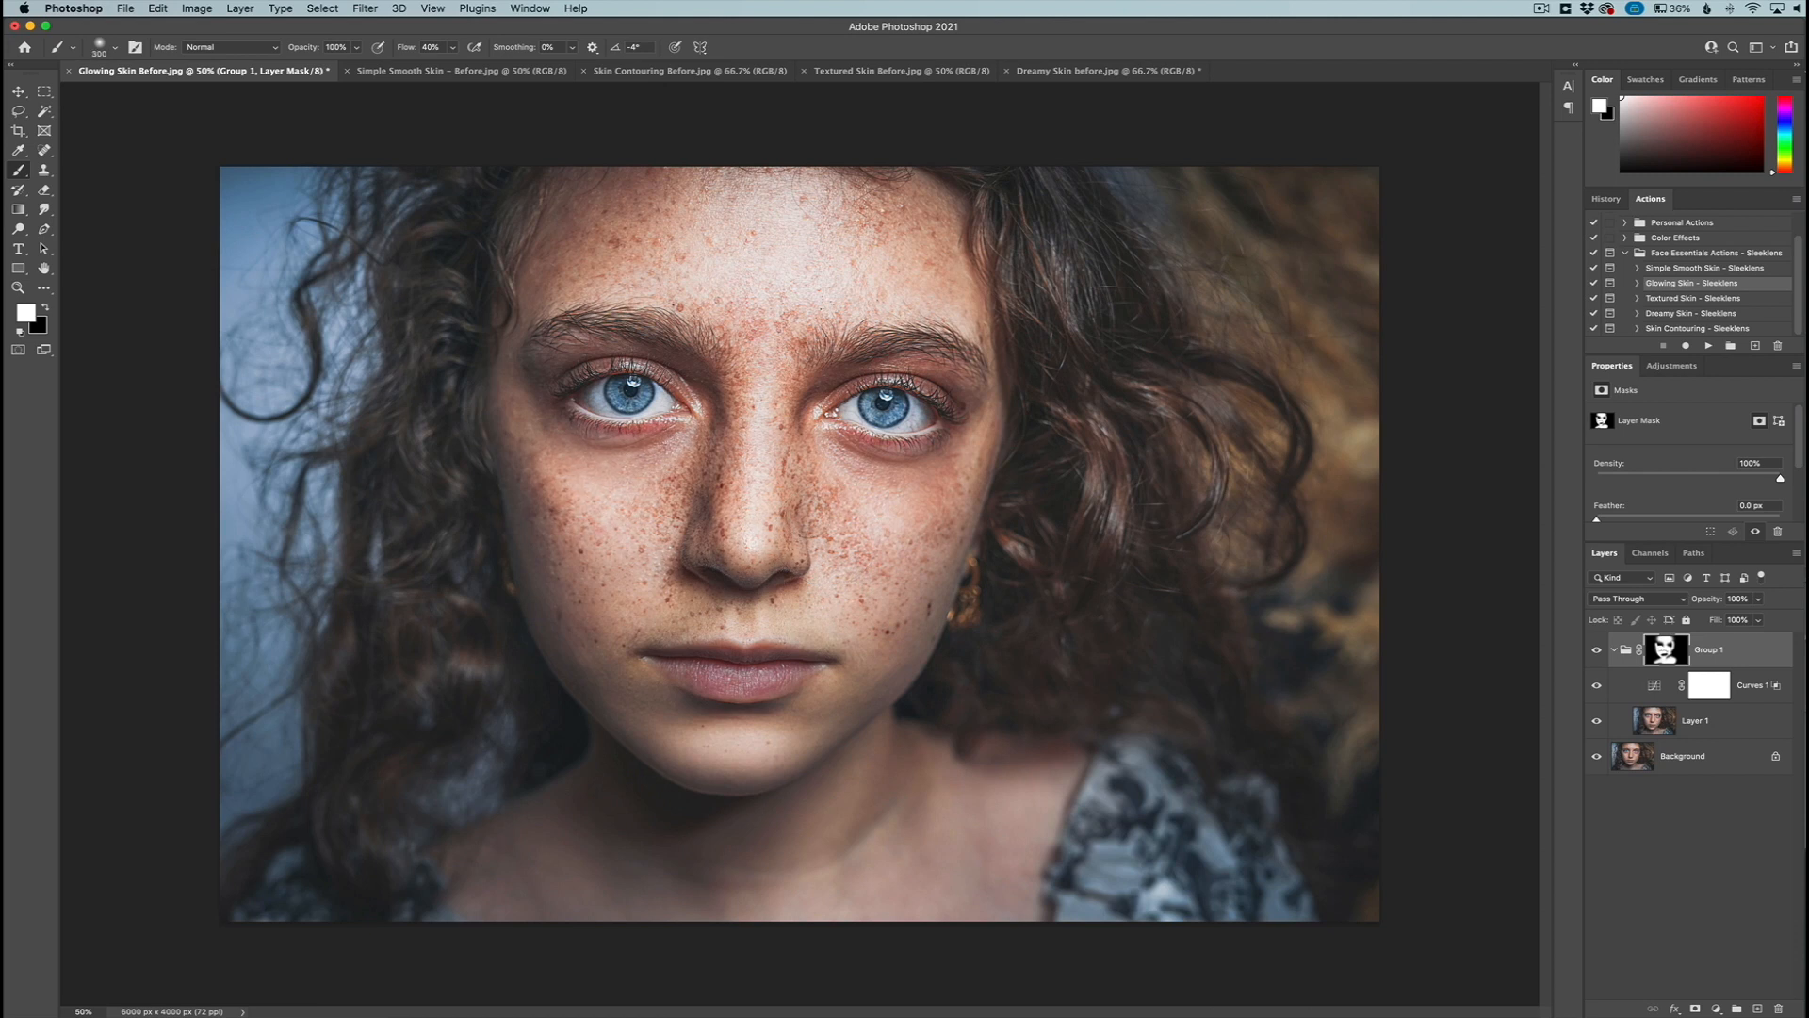
key(bracketleft)
key(bracketleft)
Collapse Group 1 and toggle its visibility off and on to compare the portrait before and after the glow
click(1613, 651)
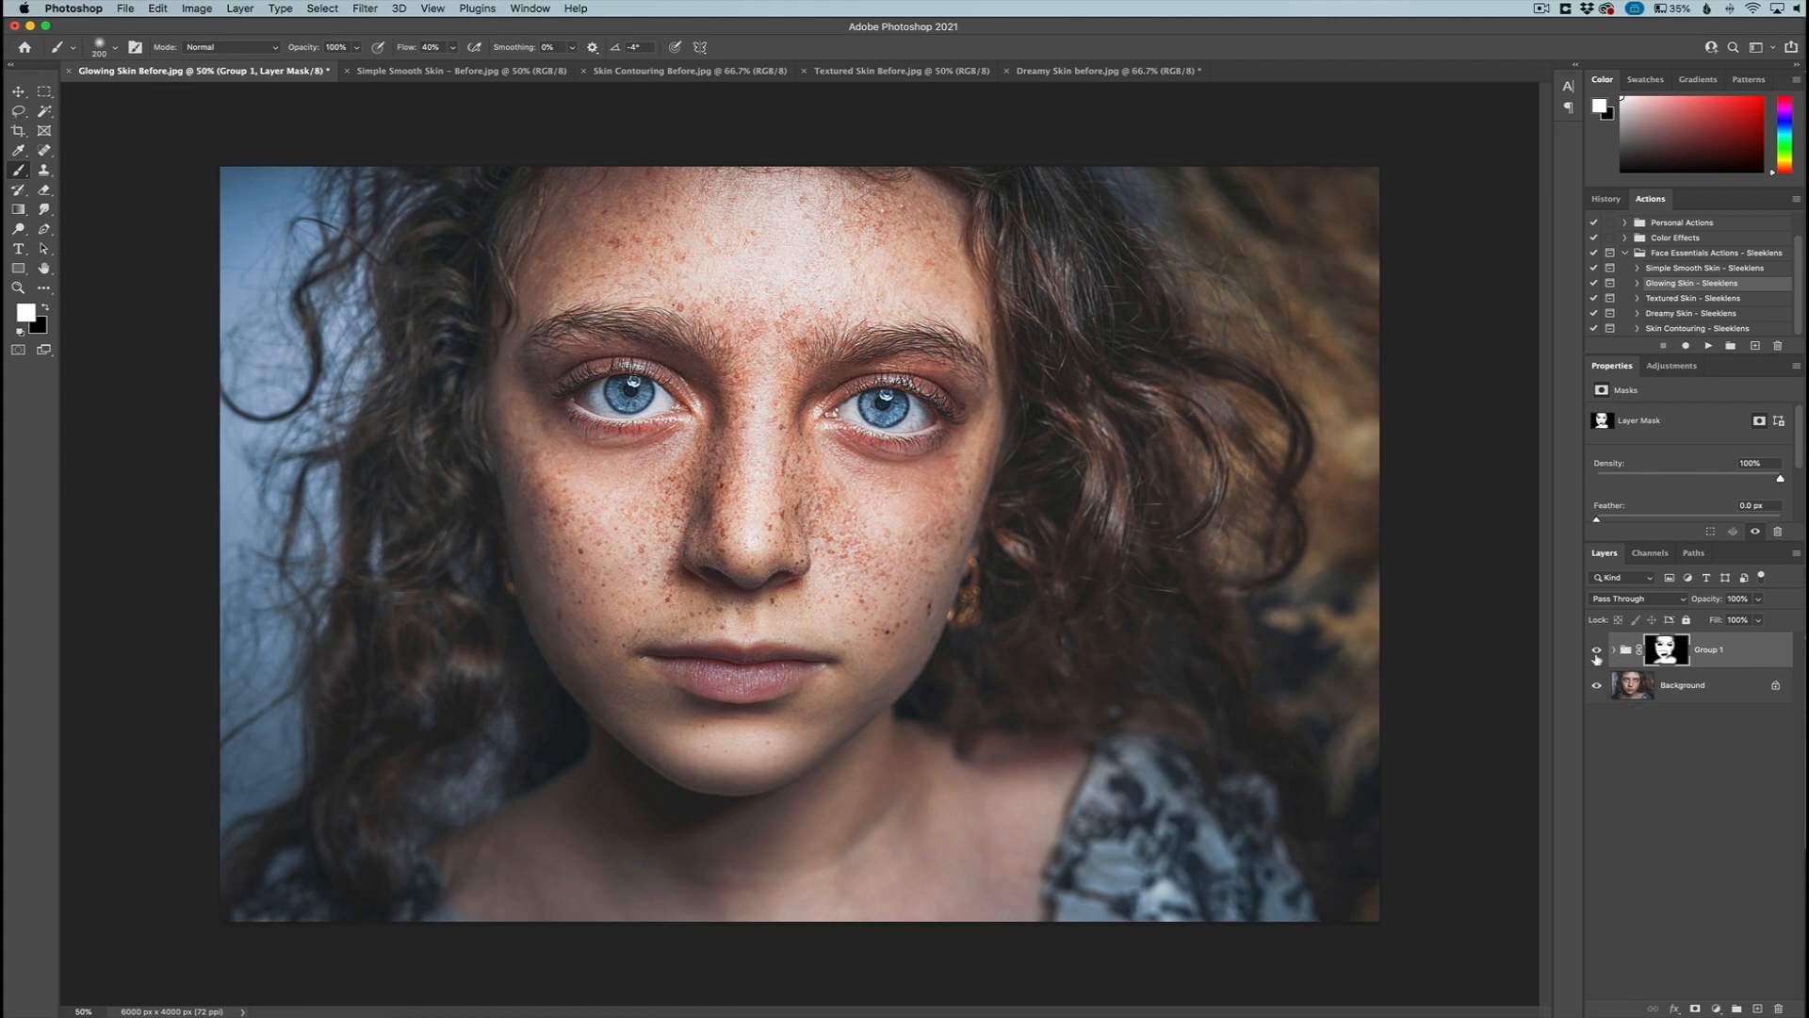
click(1596, 650)
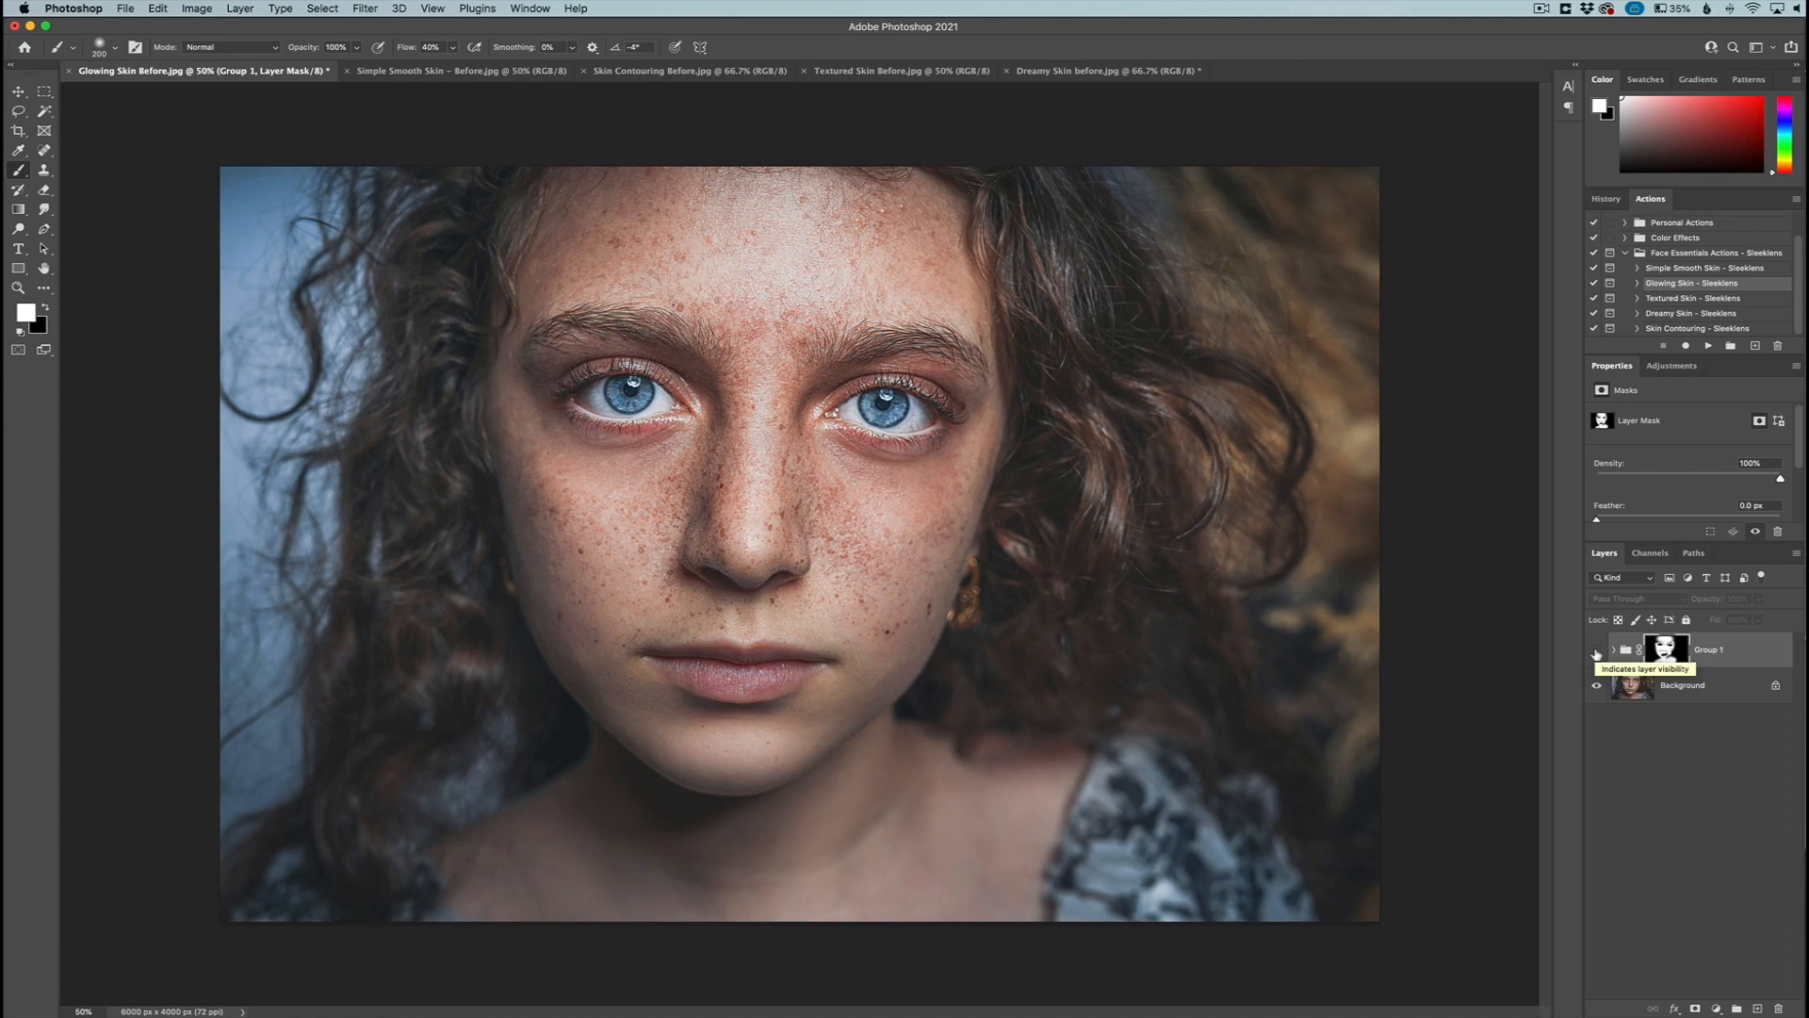
click(1596, 651)
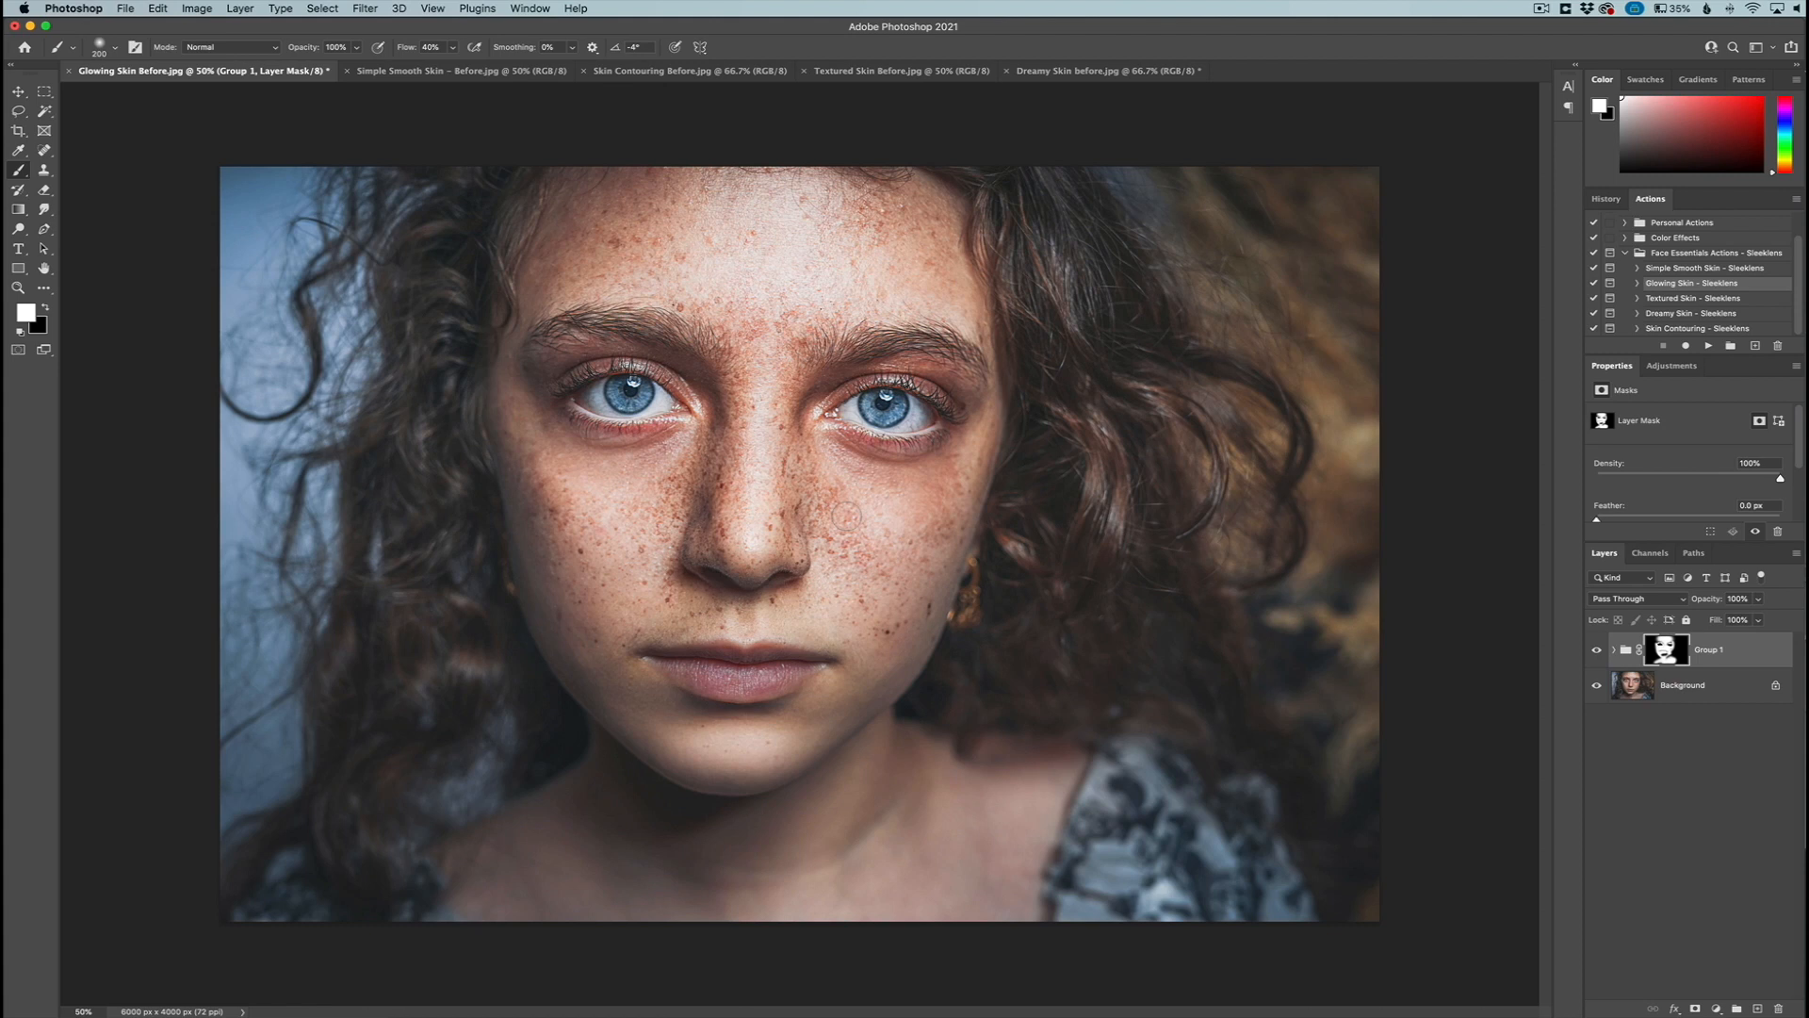
Switch to the Simple Smooth Skin portrait, run the Simple Smooth Skin action on it and continue past its instructions
click(415, 71)
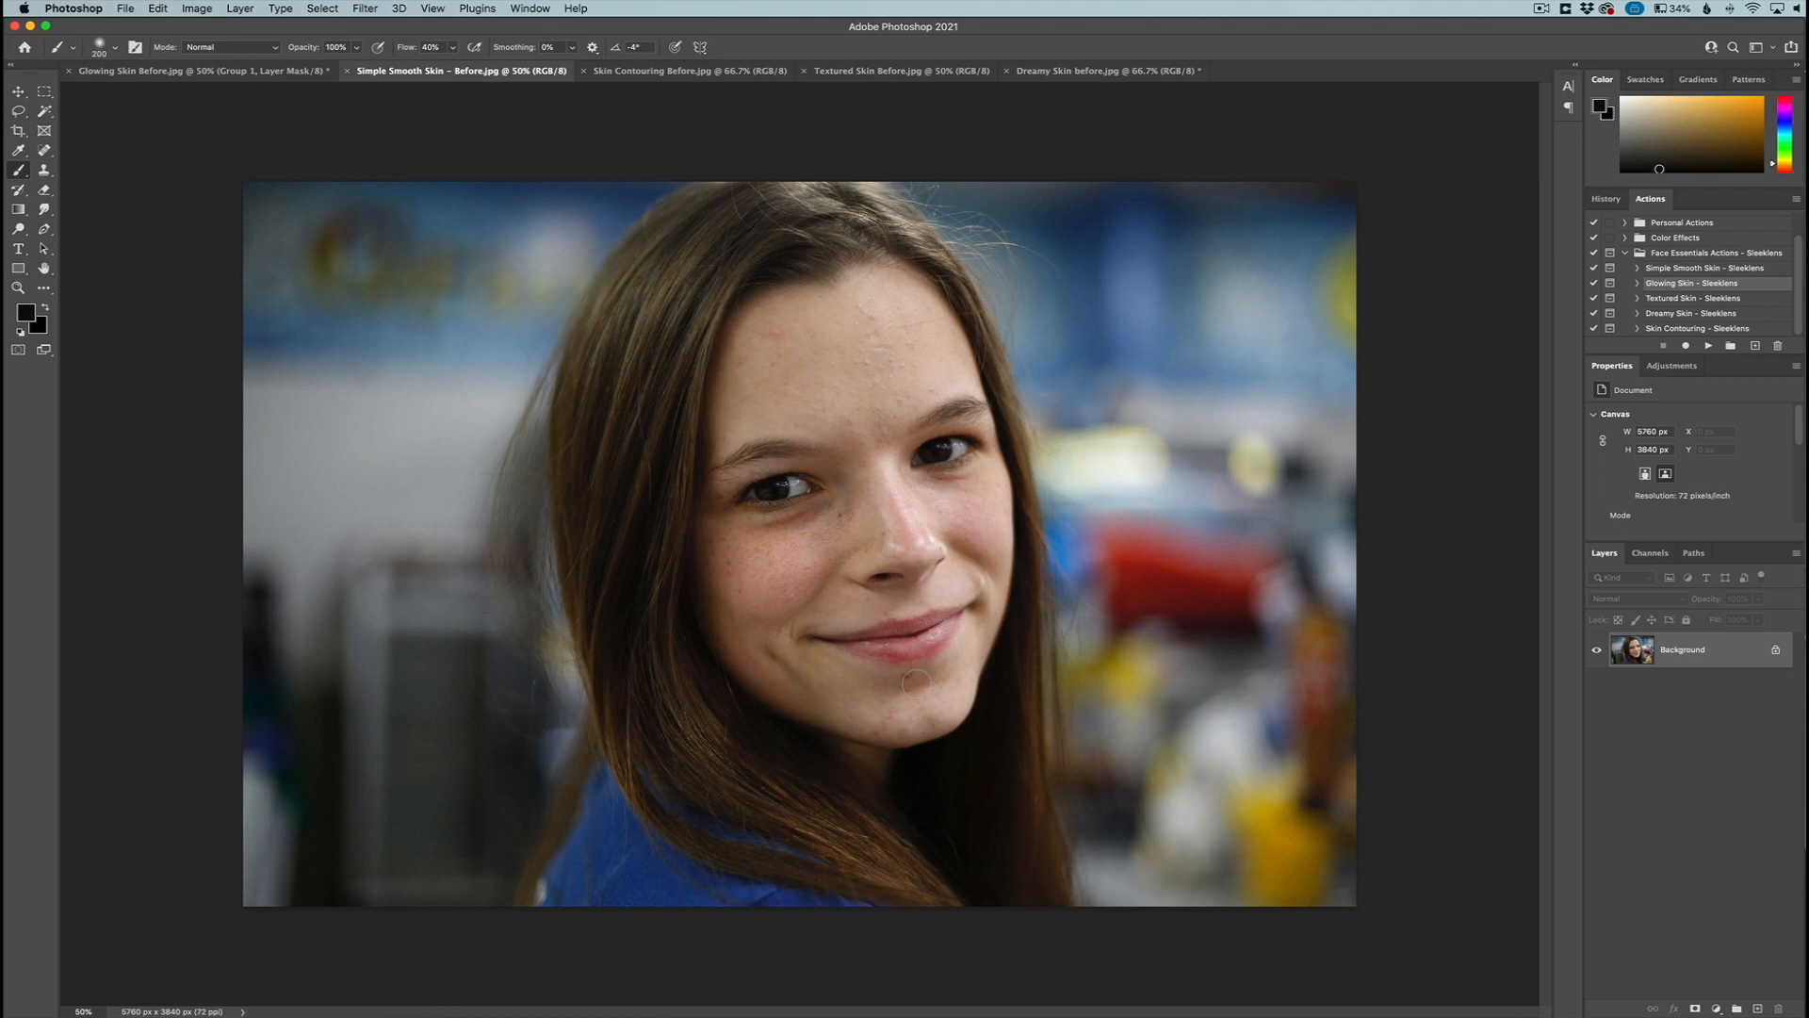
scroll(911, 679, up, 5)
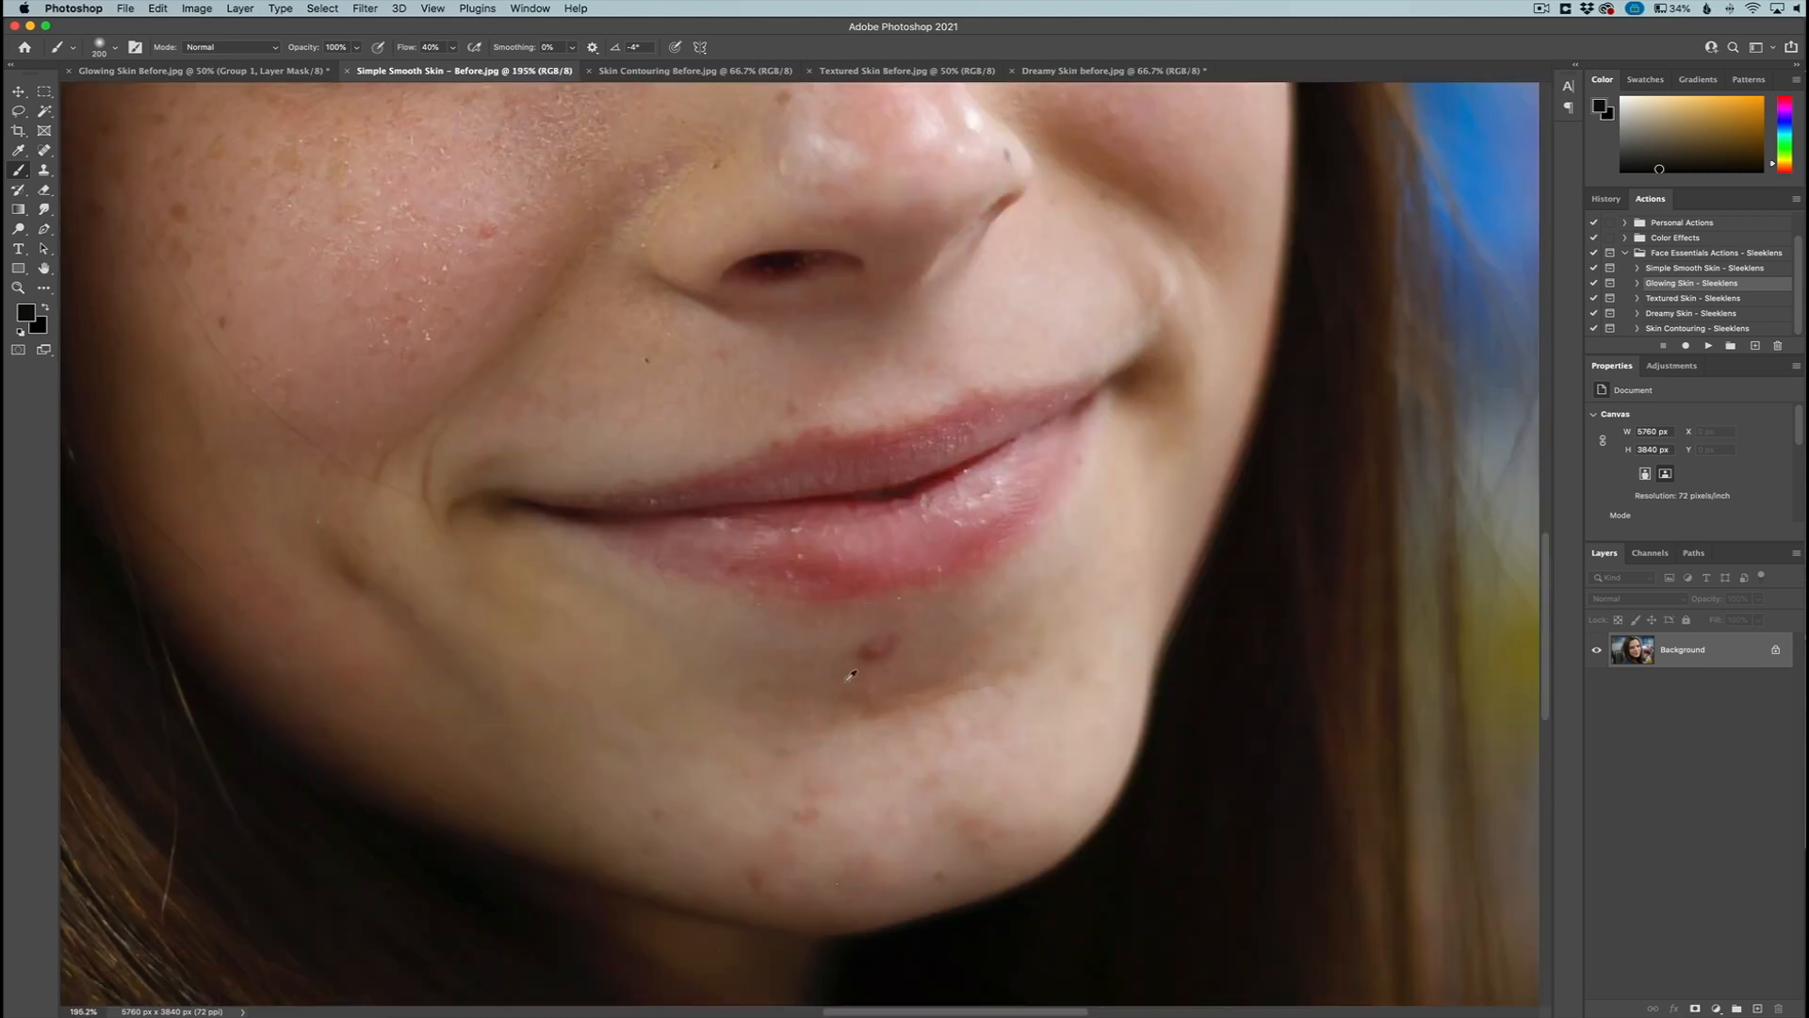
scroll(851, 675, down, 5)
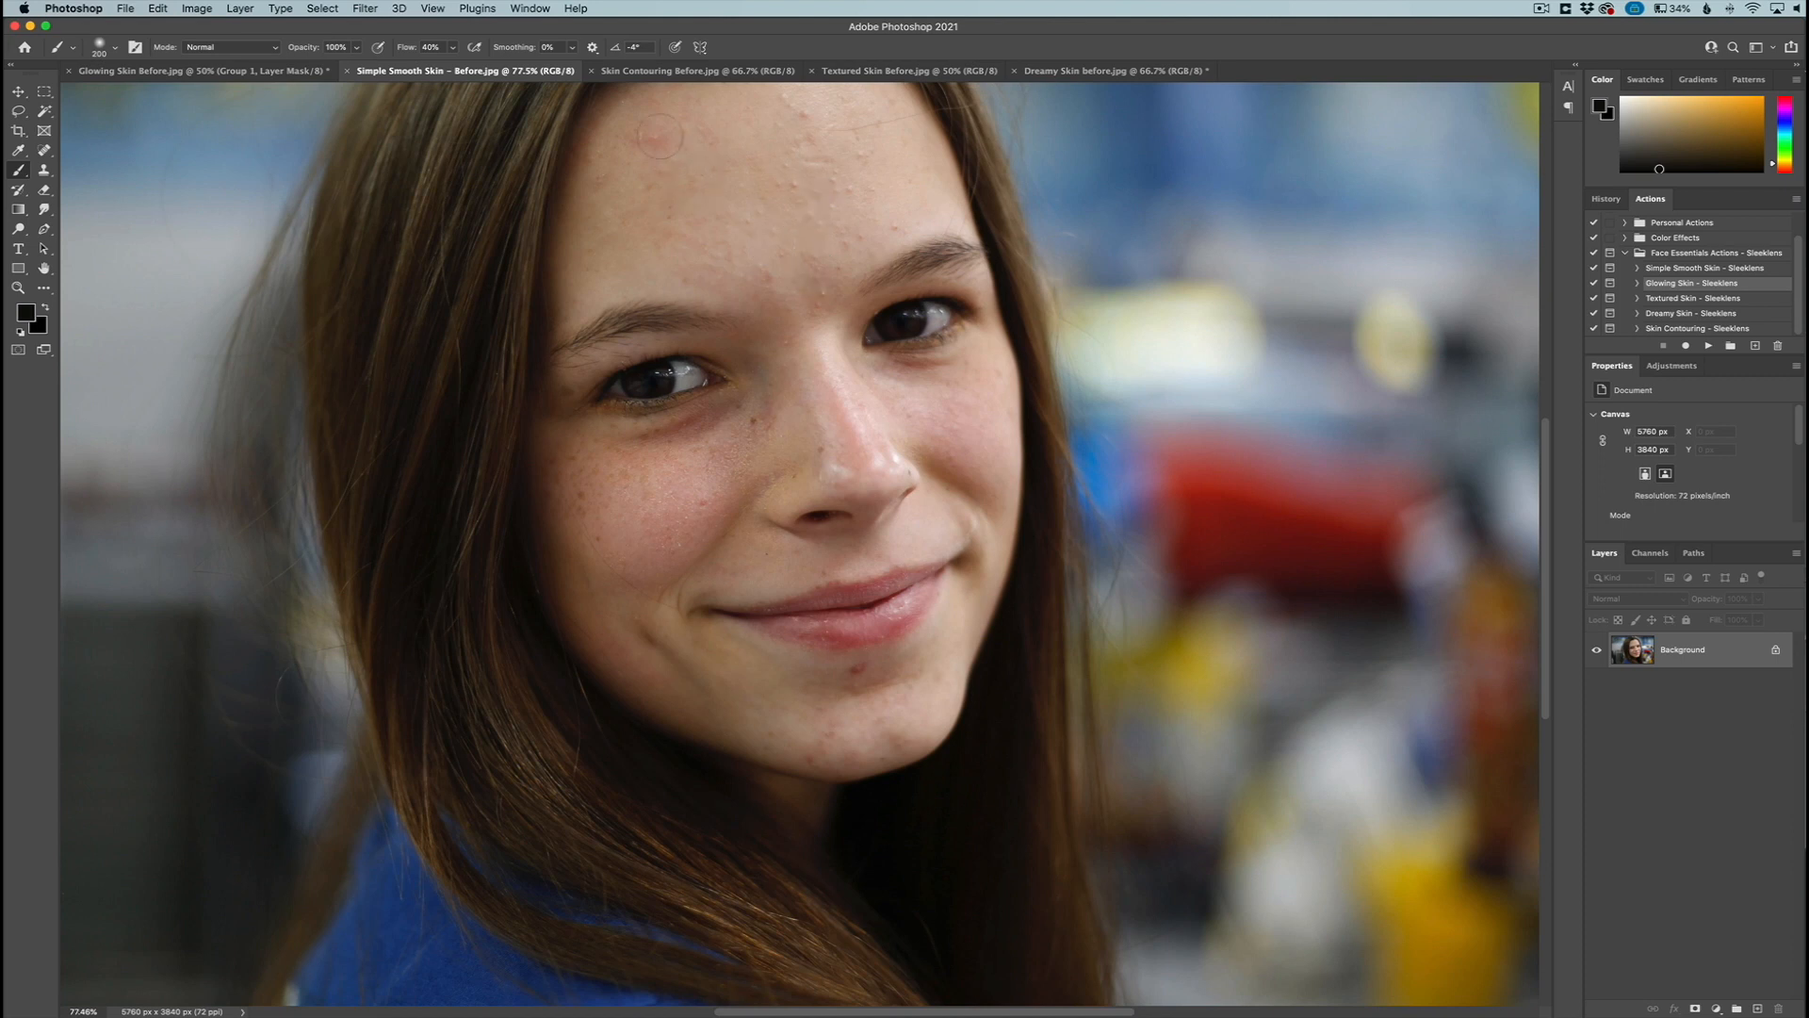
scroll(782, 480, up, 2)
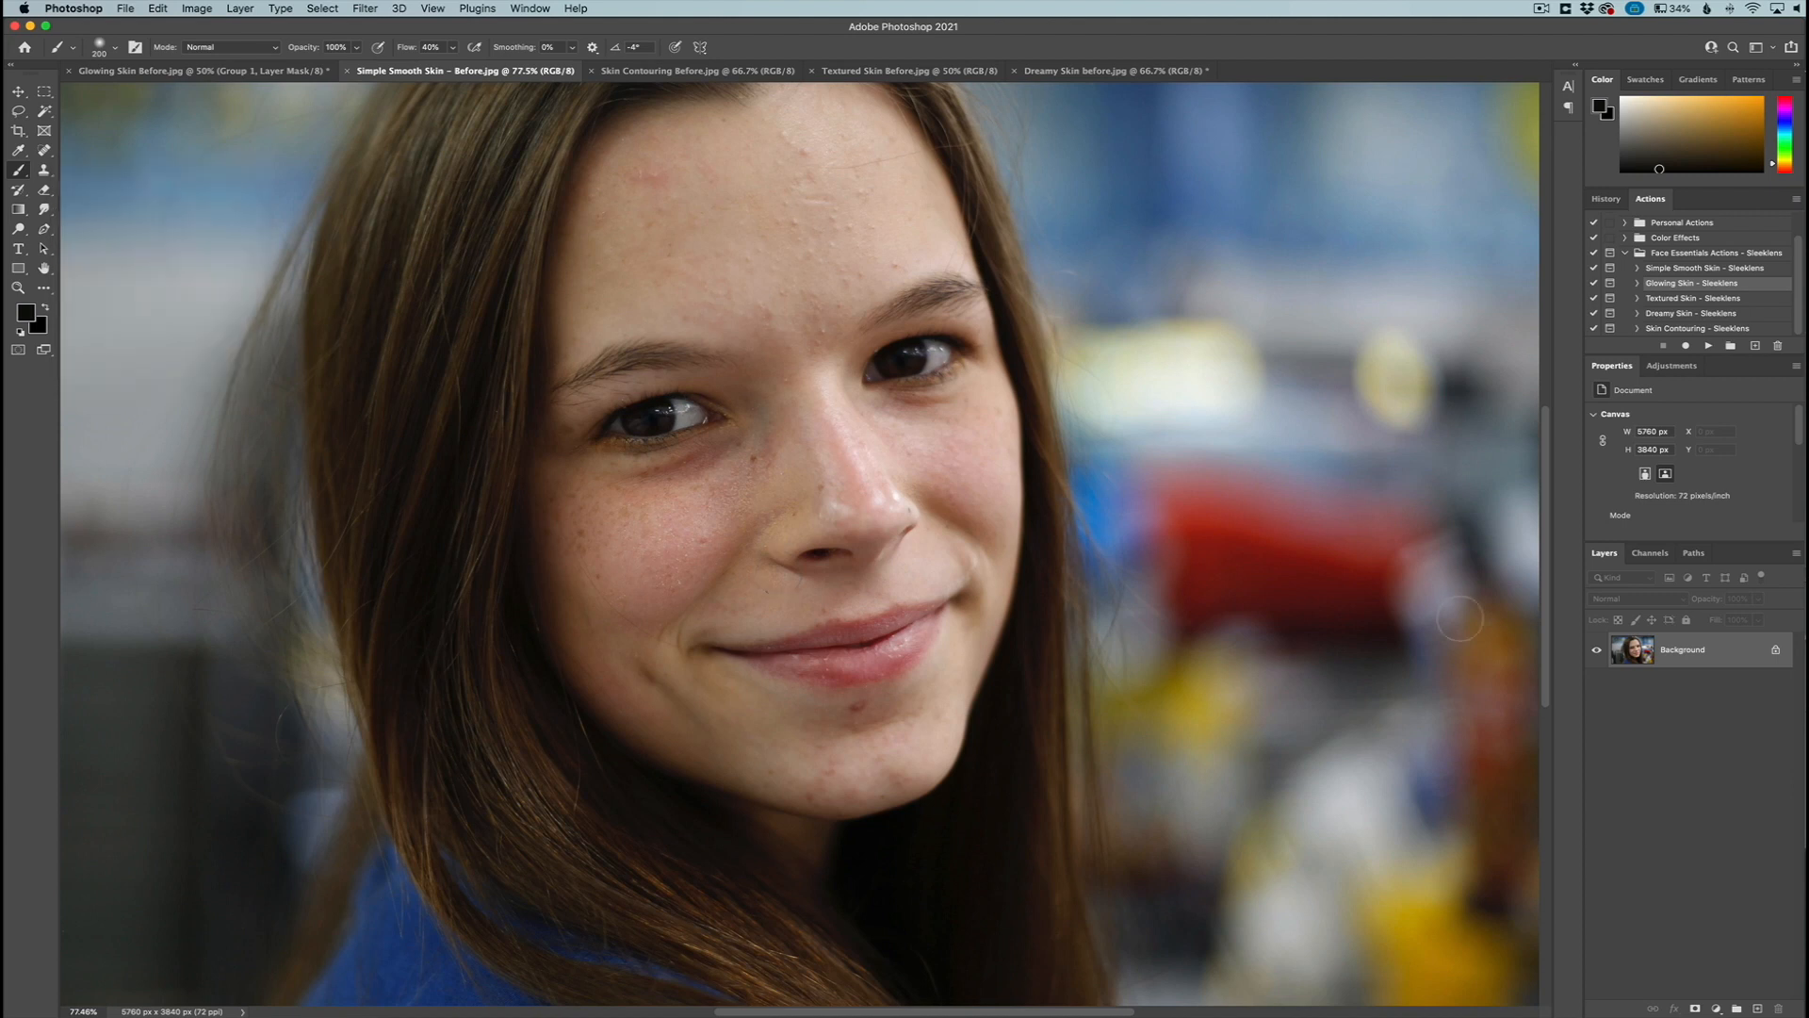
click(1681, 270)
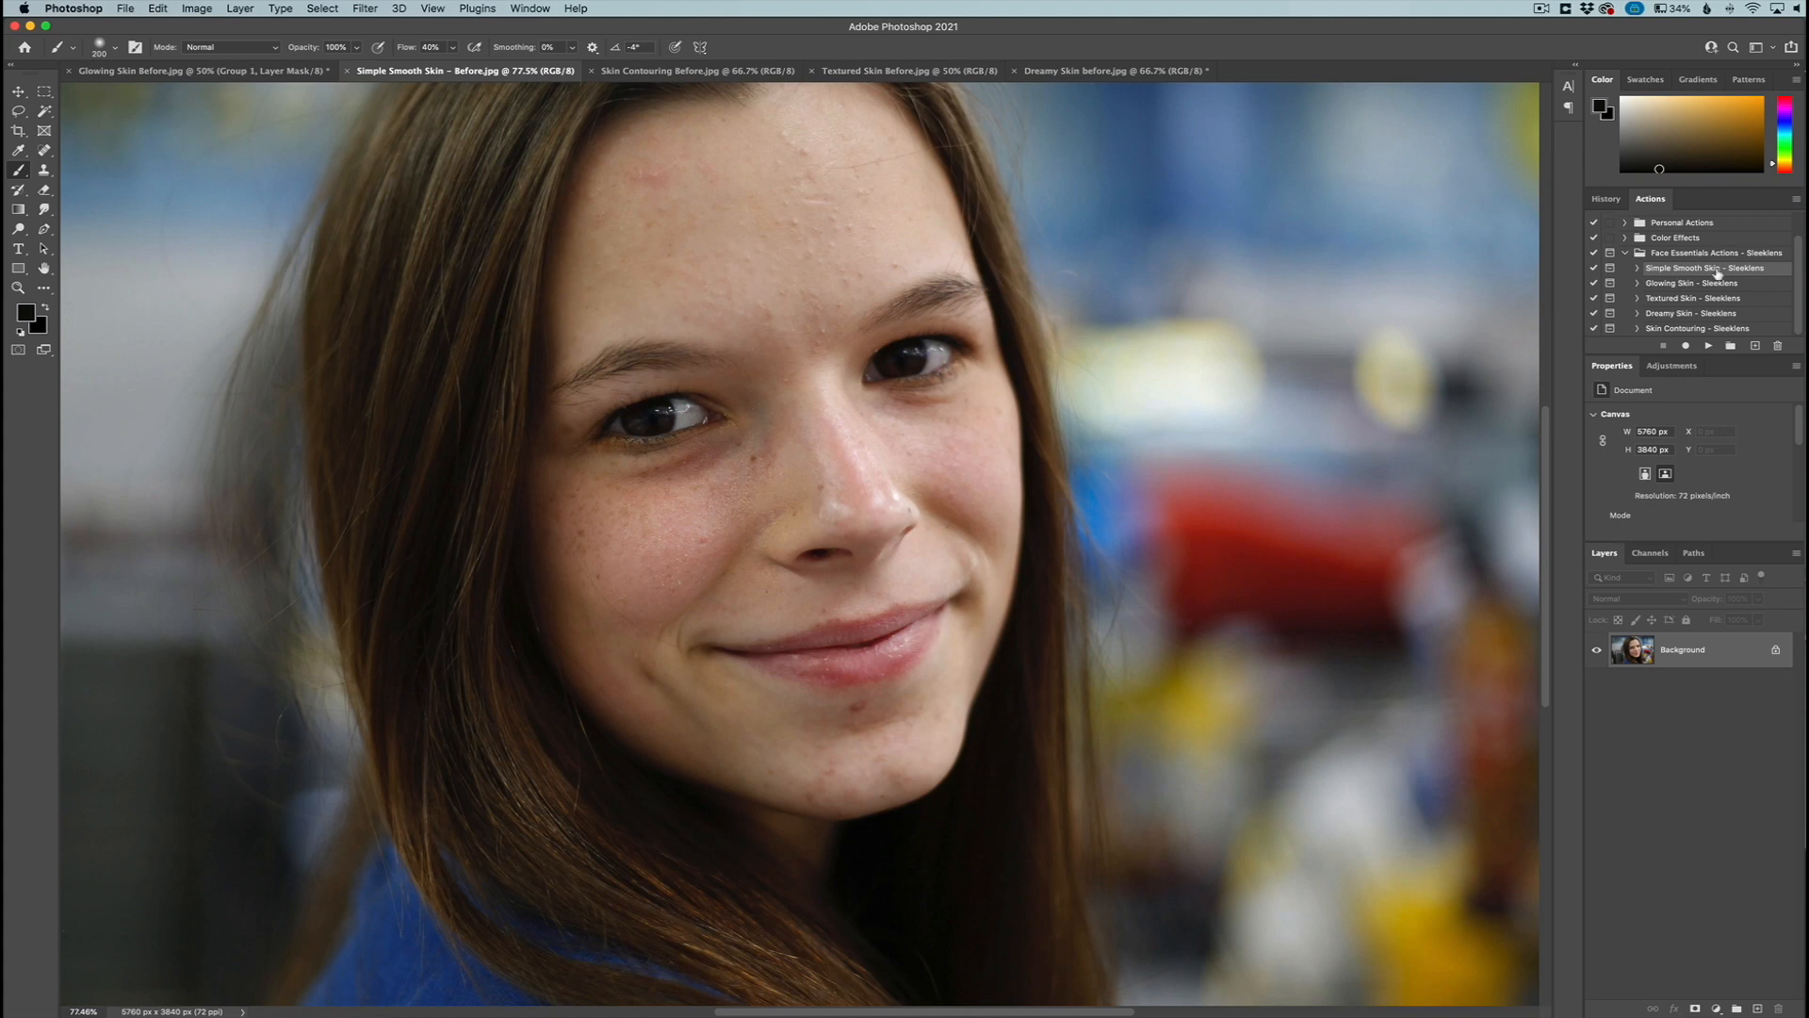
click(1706, 347)
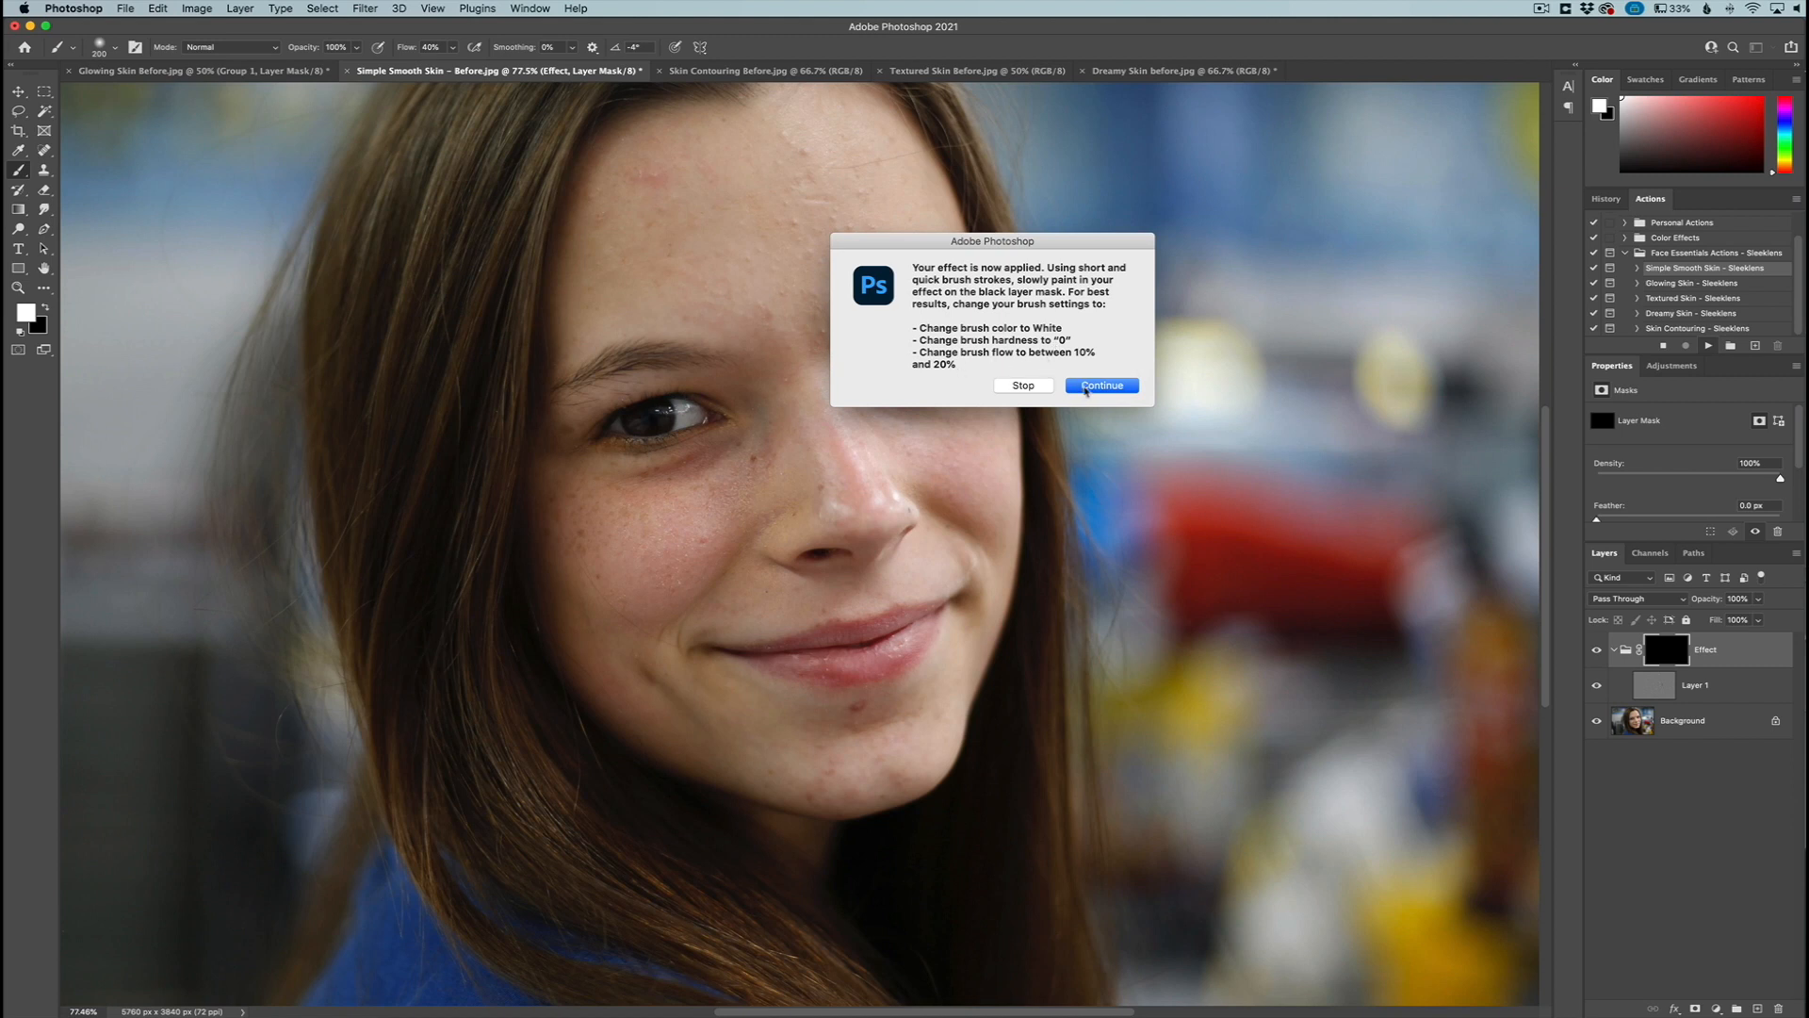
click(1086, 386)
Set the brush flow to 21%, enlarge the brush and paint the smoothing onto the Effect mask over the forehead
drag(409, 50, 394, 52)
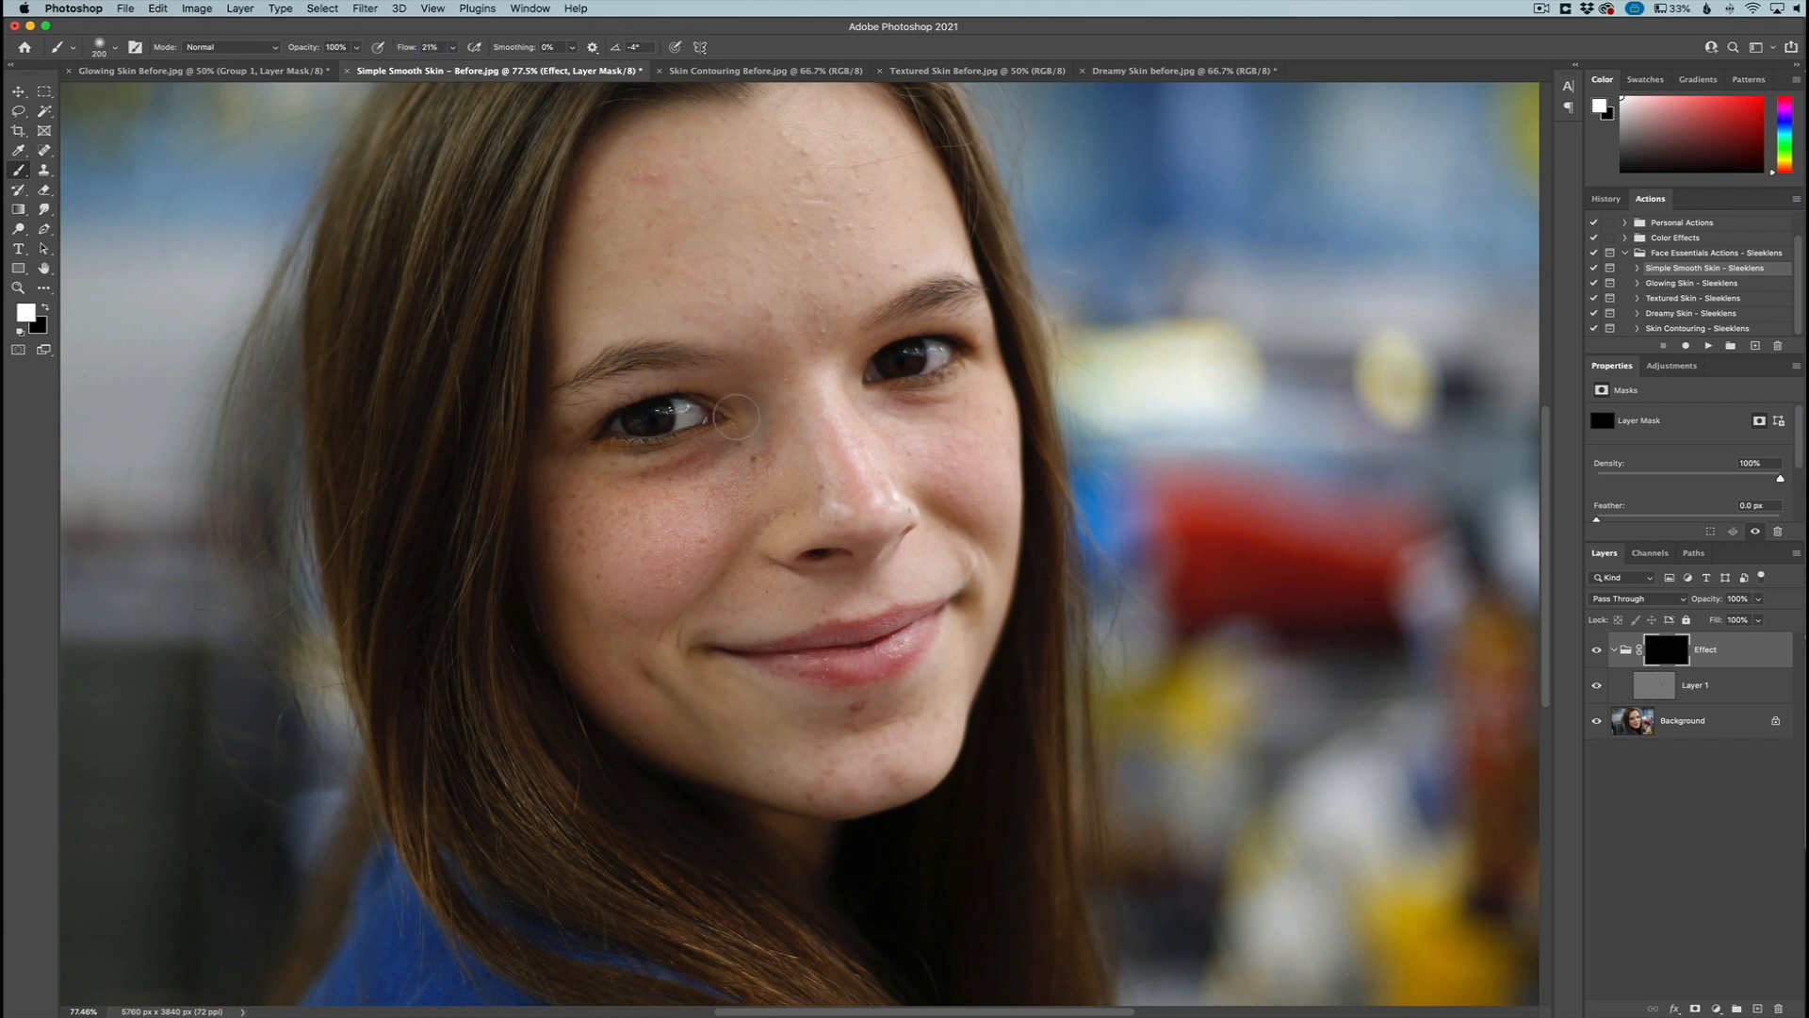
key(bracketright)
key(bracketright)
key(bracketright)
key(bracketright)
key(bracketright)
key(bracketright)
mouse_move(784, 234)
mouse_down()
mouse_move(783, 214)
mouse_move(821, 200)
mouse_move(690, 215)
mouse_up()
Paint the remaining facial skin into the Effect mask with a smaller brush, keeping clear of the eyes and lips
key(bracketleft)
key(bracketleft)
key(bracketleft)
mouse_move(938, 448)
mouse_down()
mouse_move(850, 431)
mouse_move(814, 300)
mouse_move(822, 244)
mouse_up()
scroll(970, 478, down, 2)
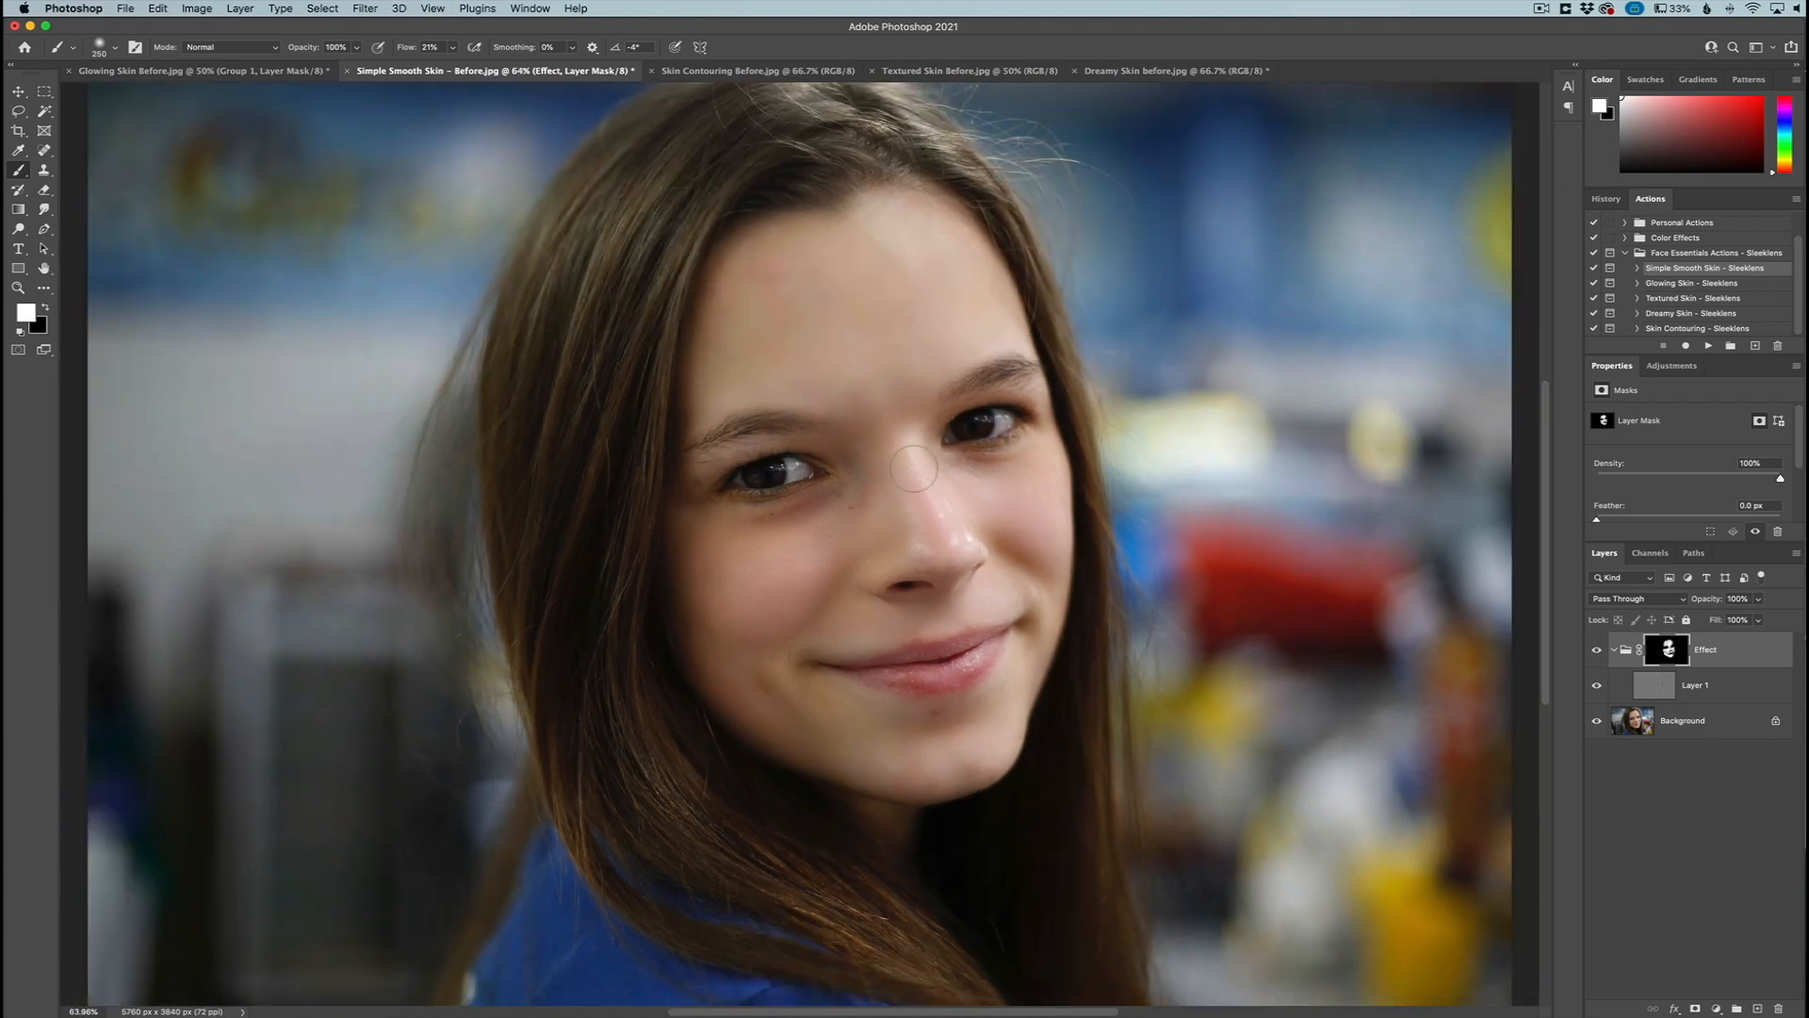
Lower the Effect group's opacity slightly and toggle its visibility to compare the skin before and after smoothing
click(1598, 652)
click(1597, 652)
drag(1705, 604, 1686, 604)
click(1596, 650)
click(1597, 651)
Switch to the Skin Contouring portrait, run the Skin Contouring action on it and continue past its instructions
click(745, 72)
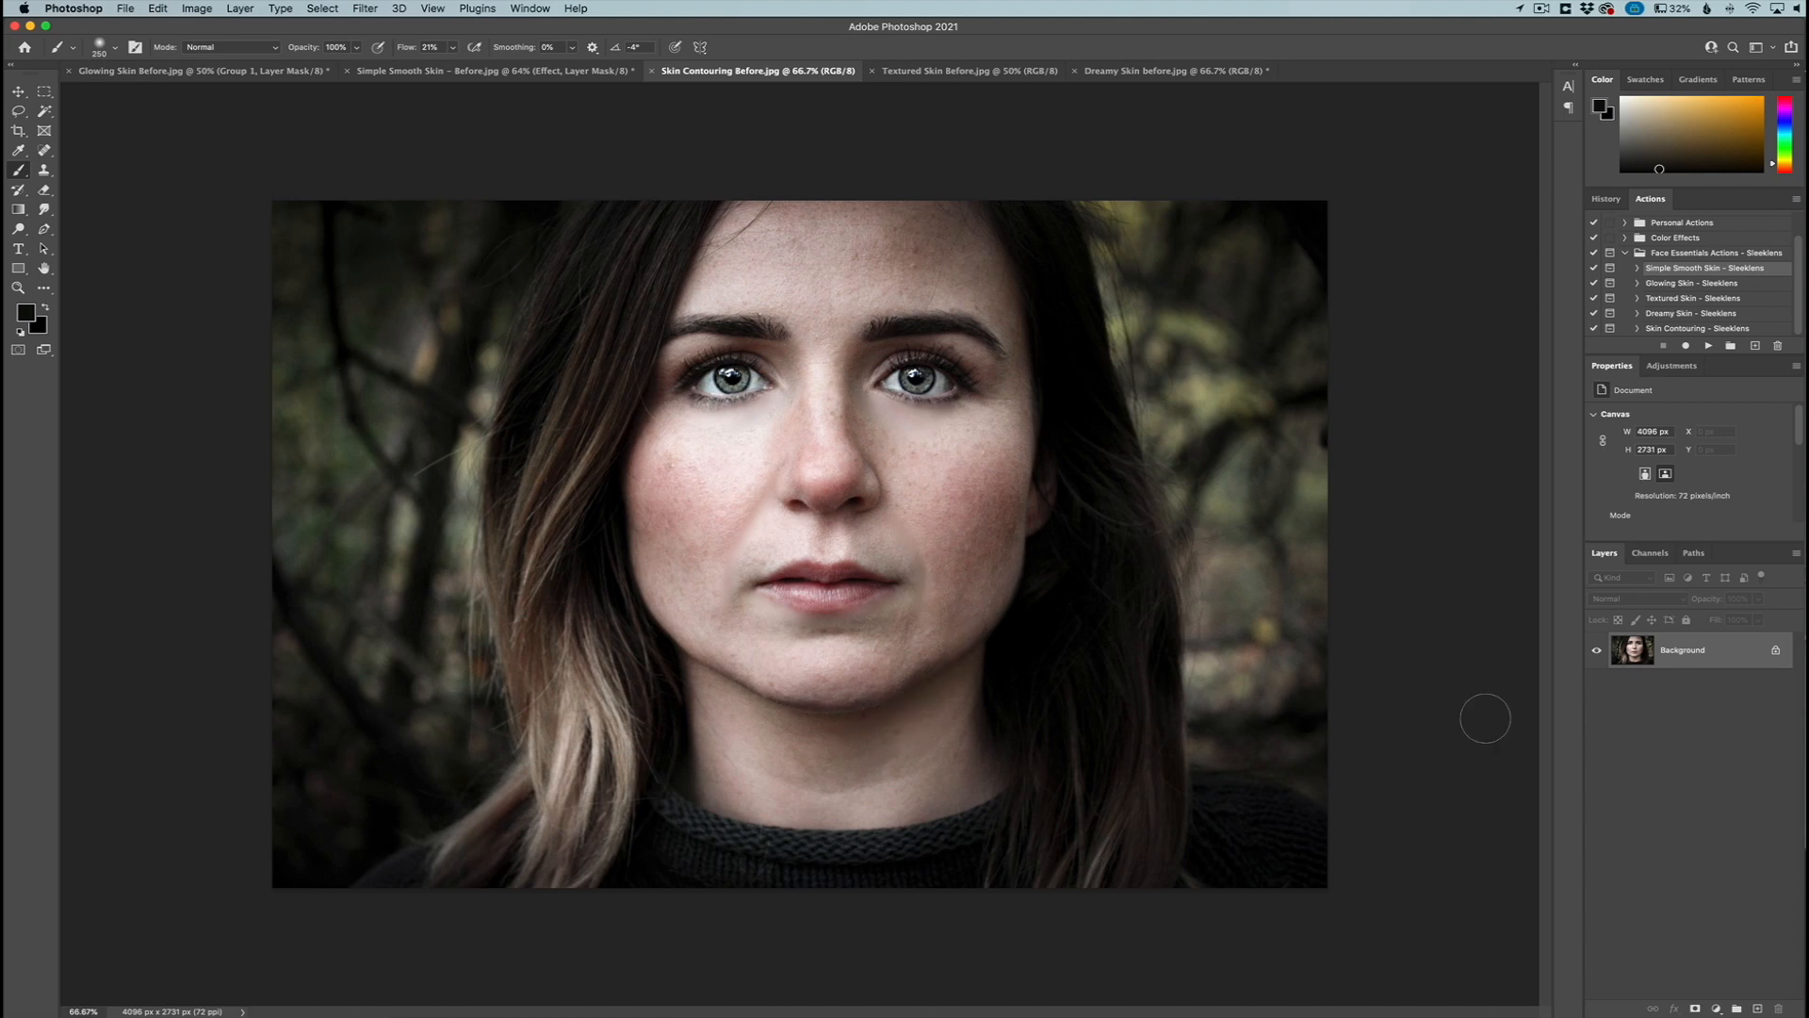
click(1683, 328)
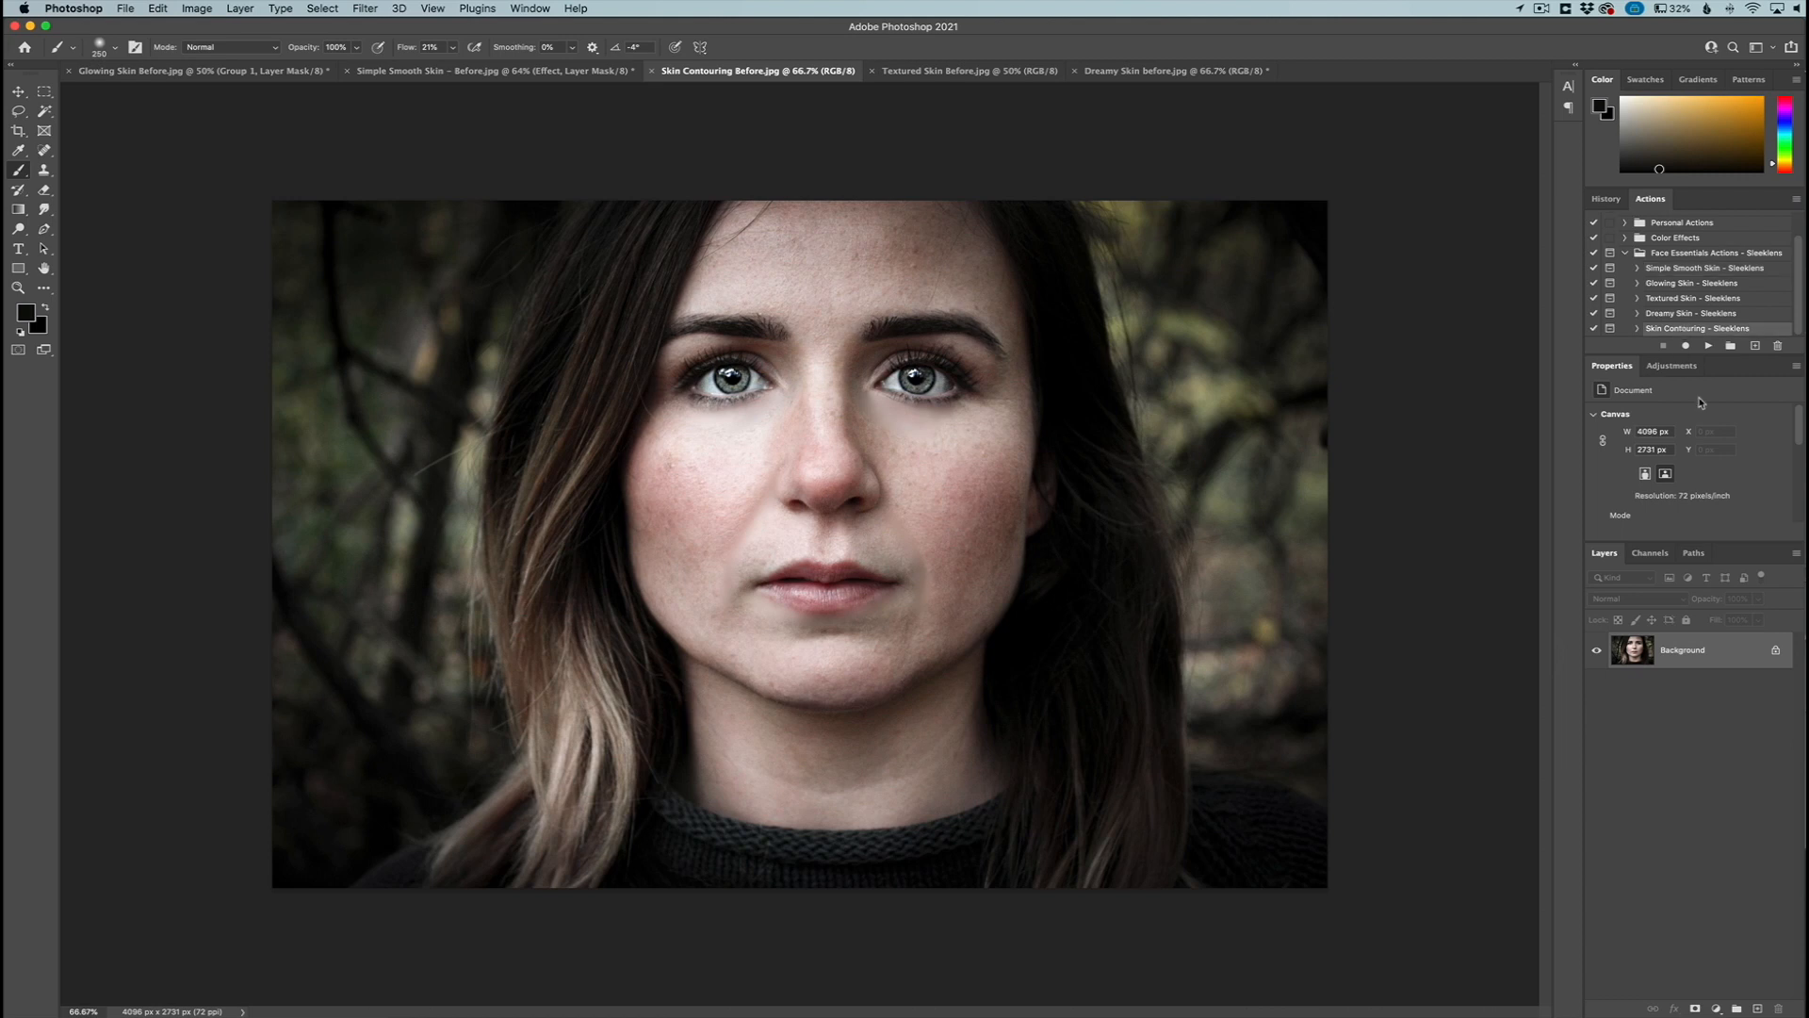
click(1710, 347)
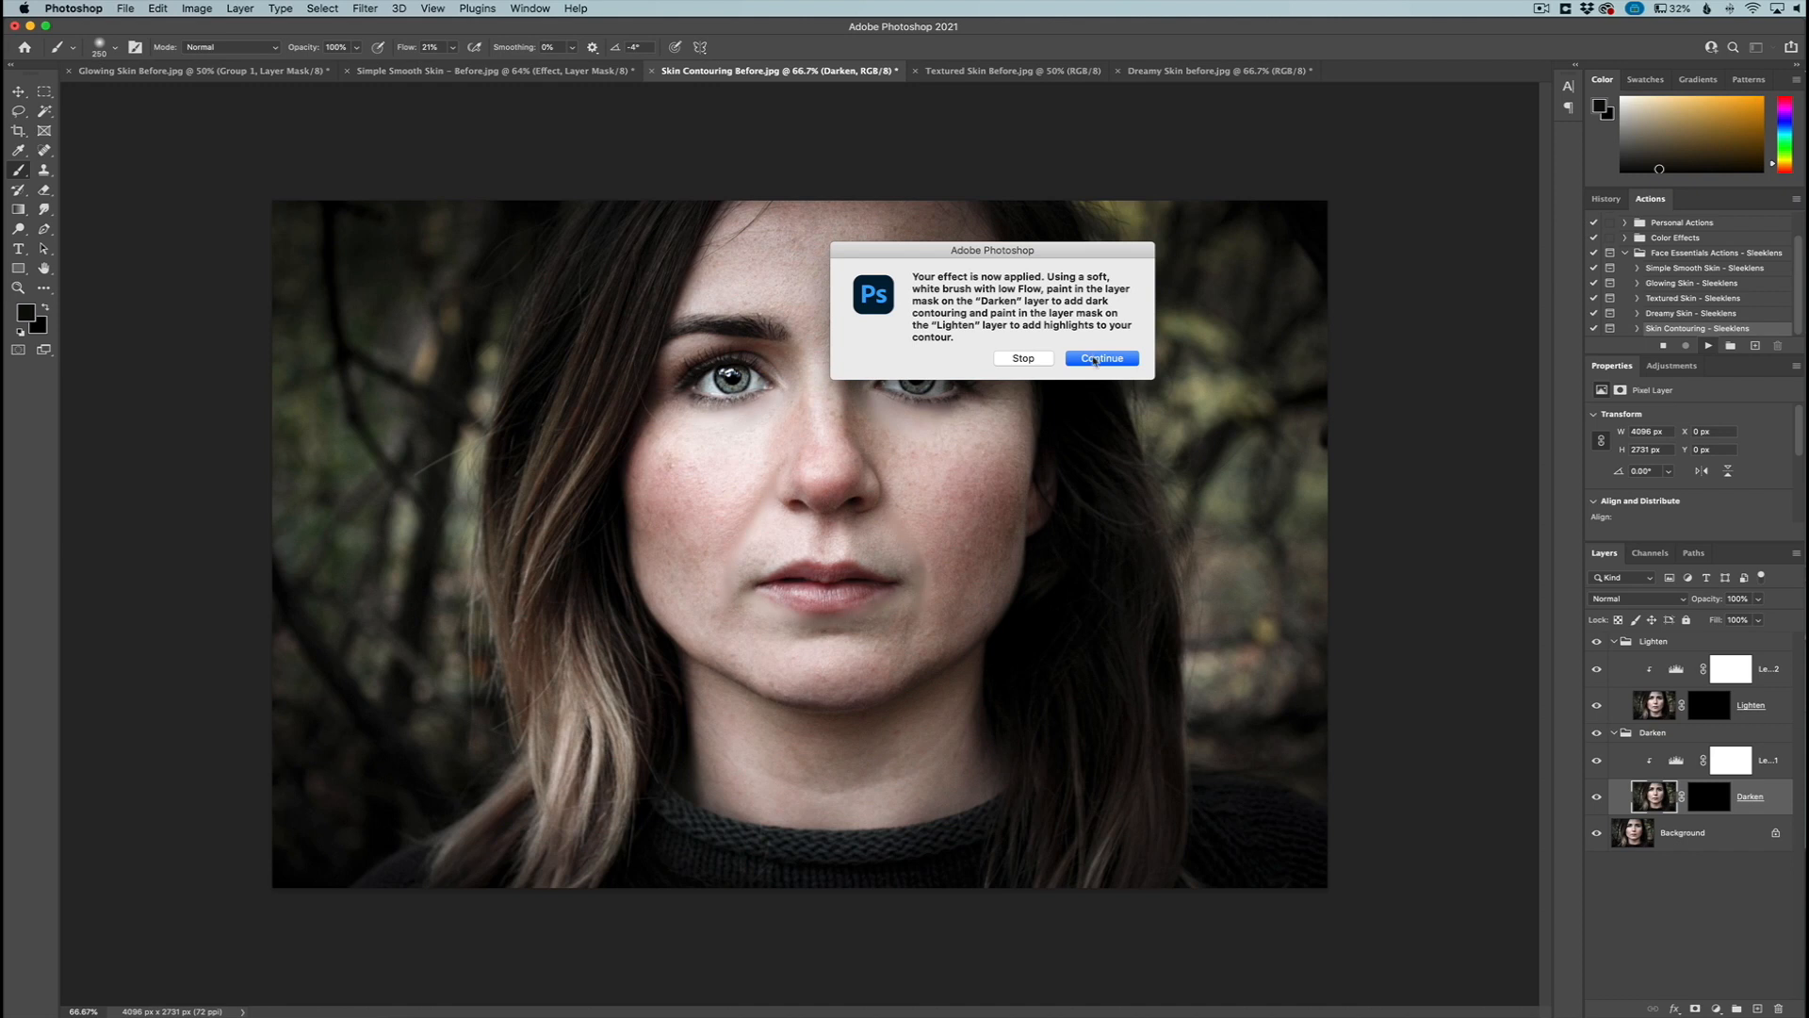
click(1099, 358)
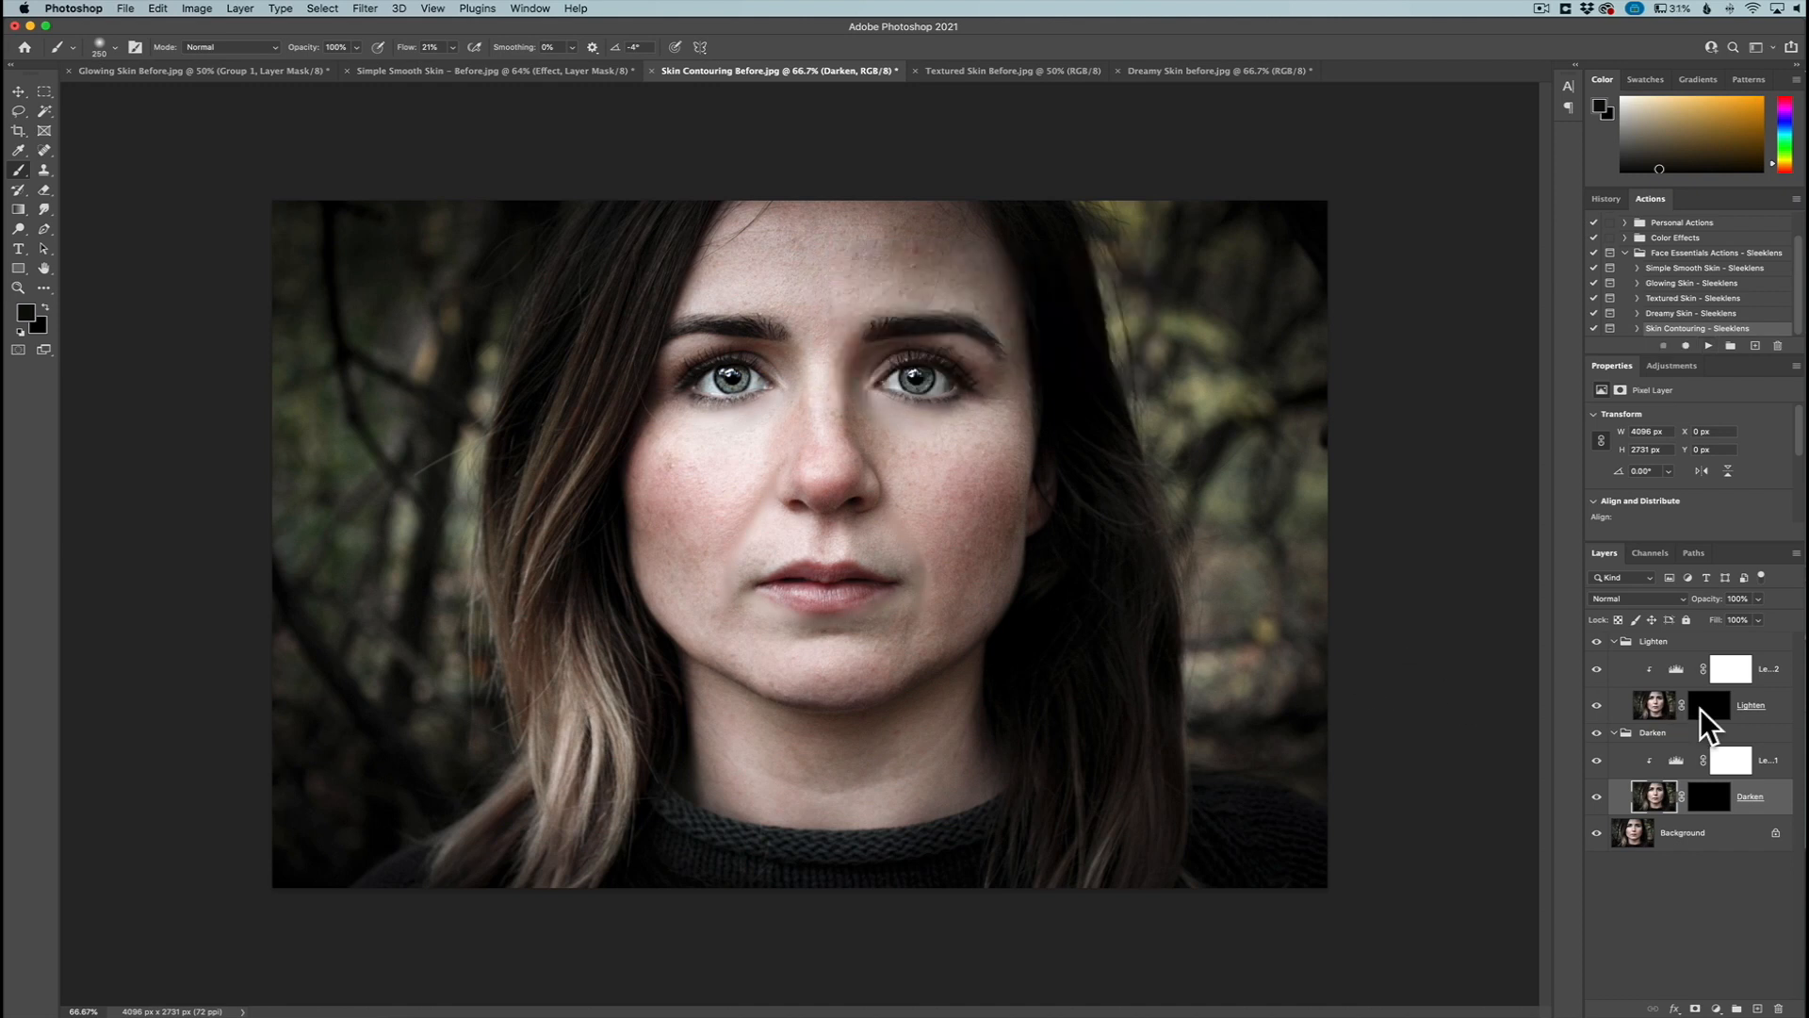
click(1614, 642)
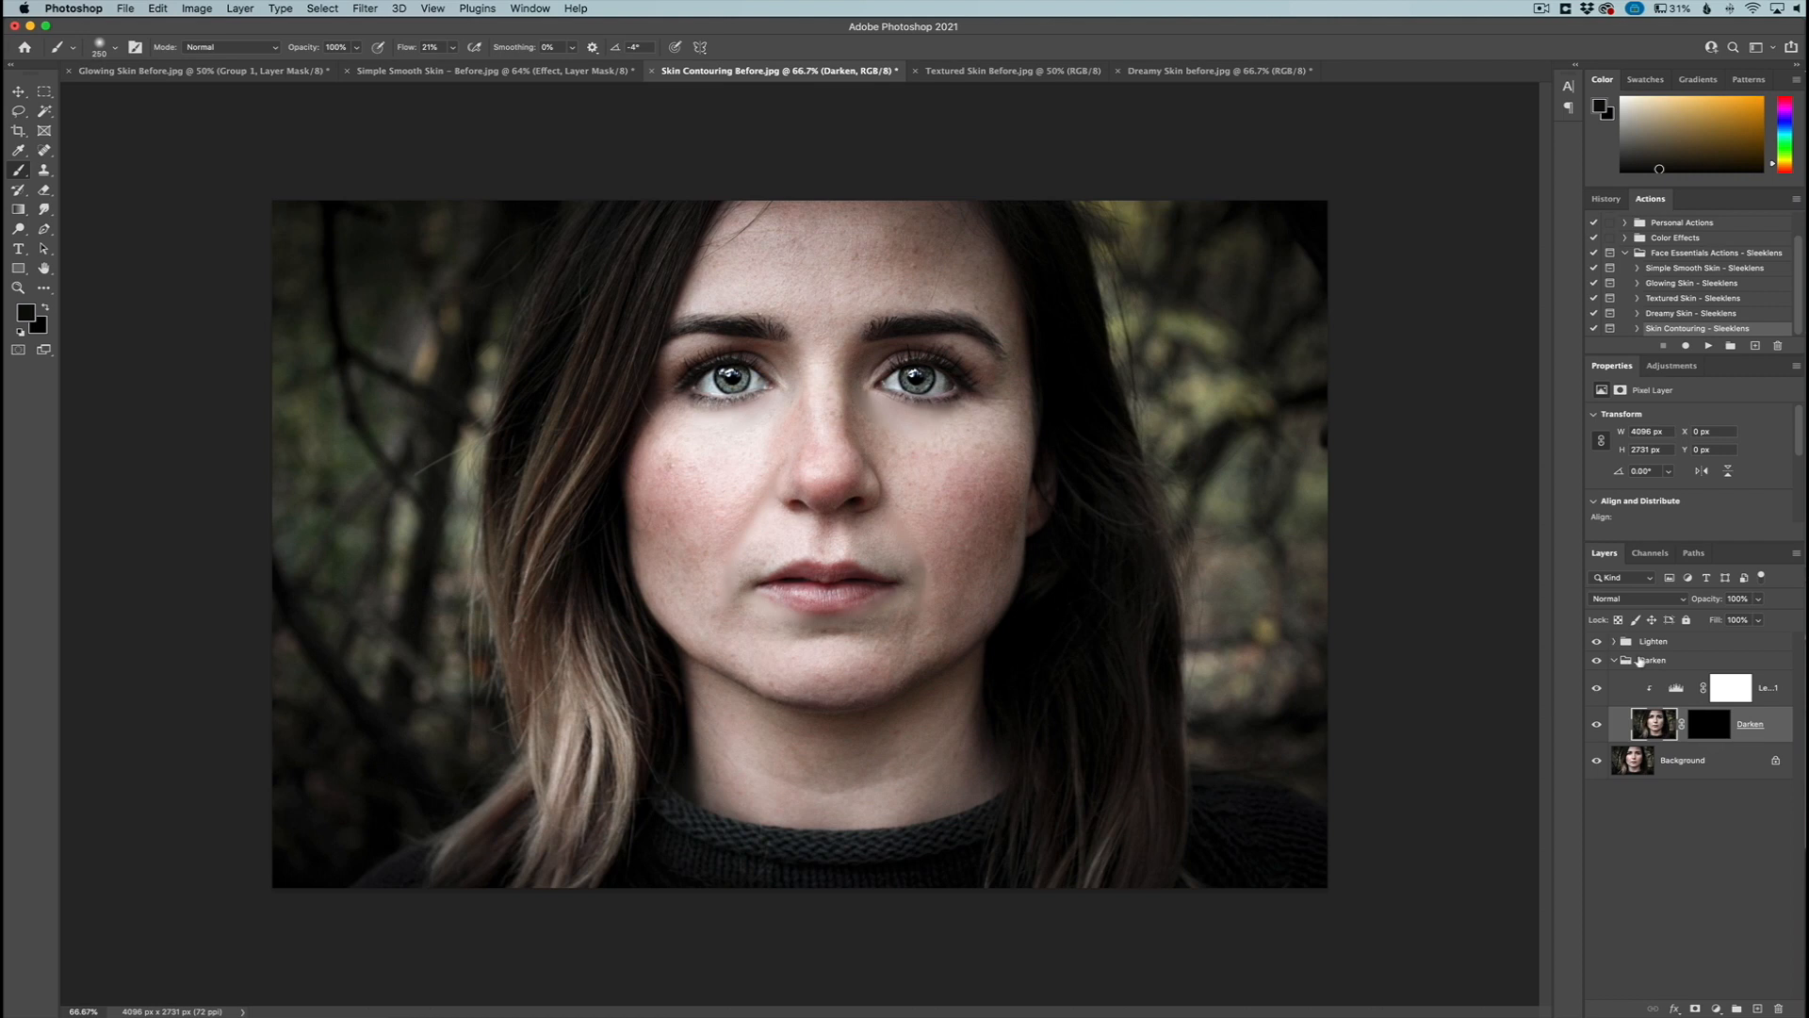
click(1614, 642)
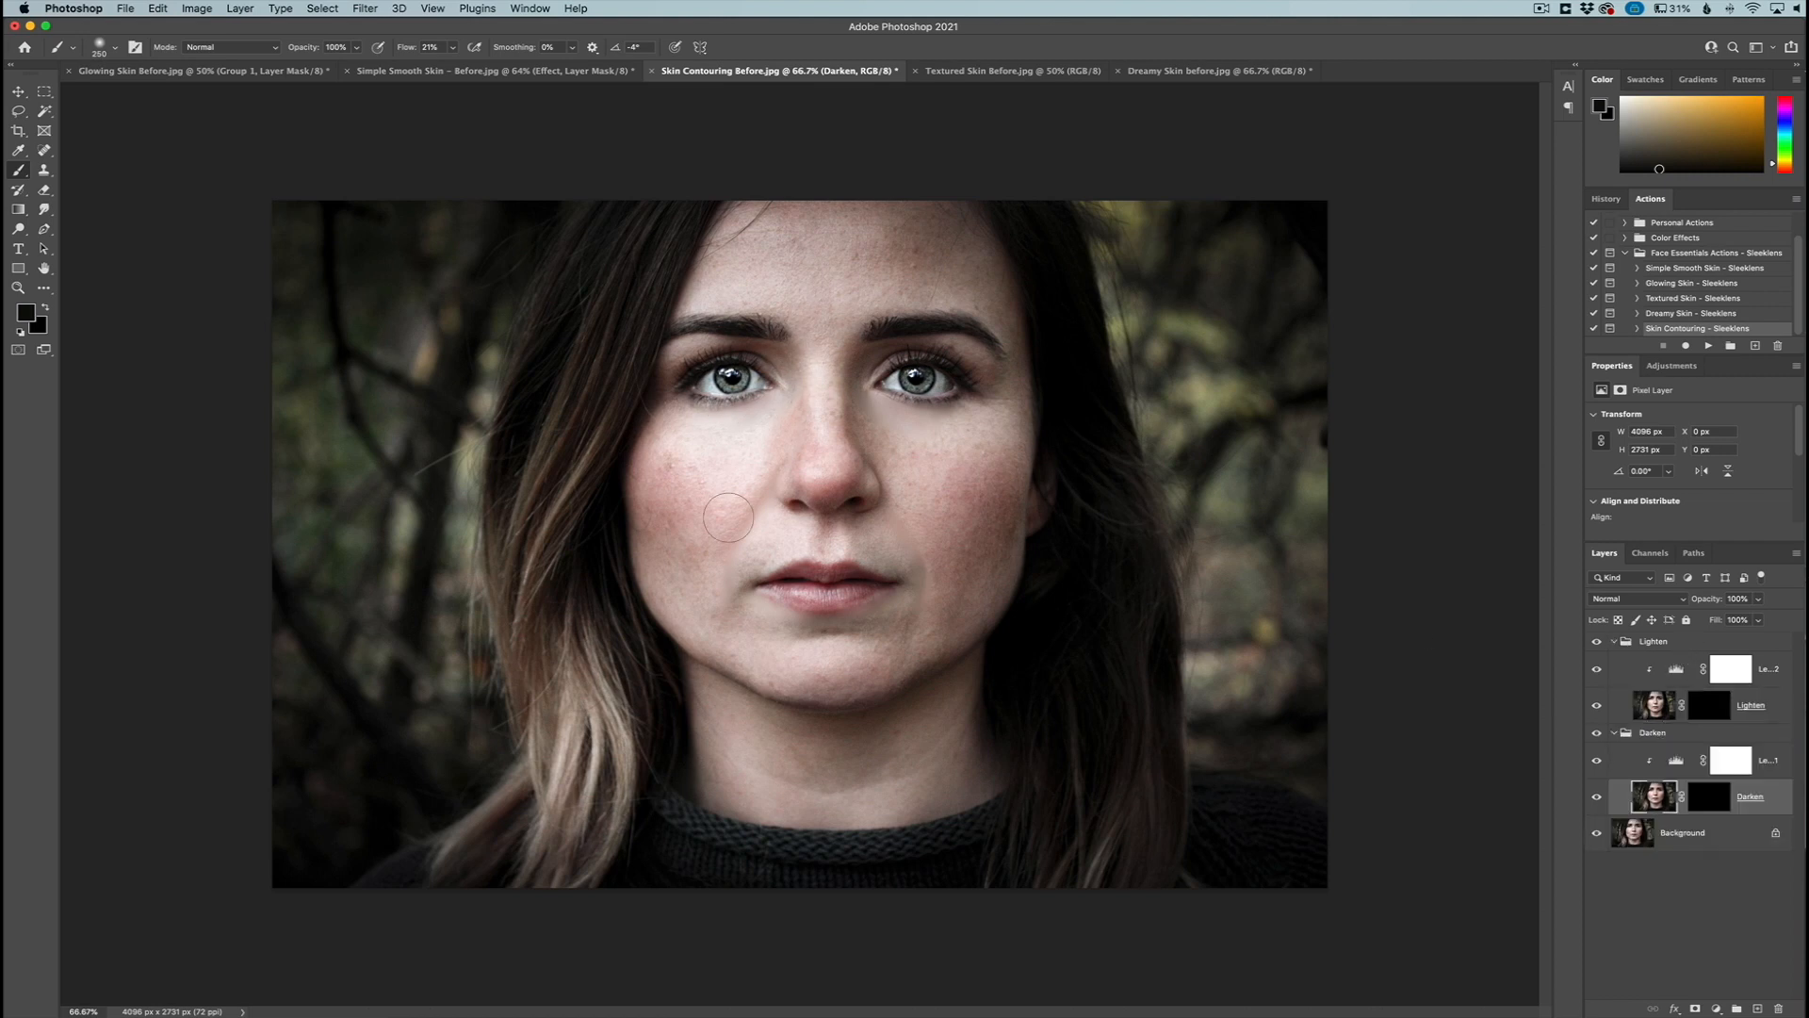
Paint white highlights on the Lighten layer's mask over the nose, one cheek, the forehead and the neck with a slightly larger brush
click(1708, 707)
key(bracketright)
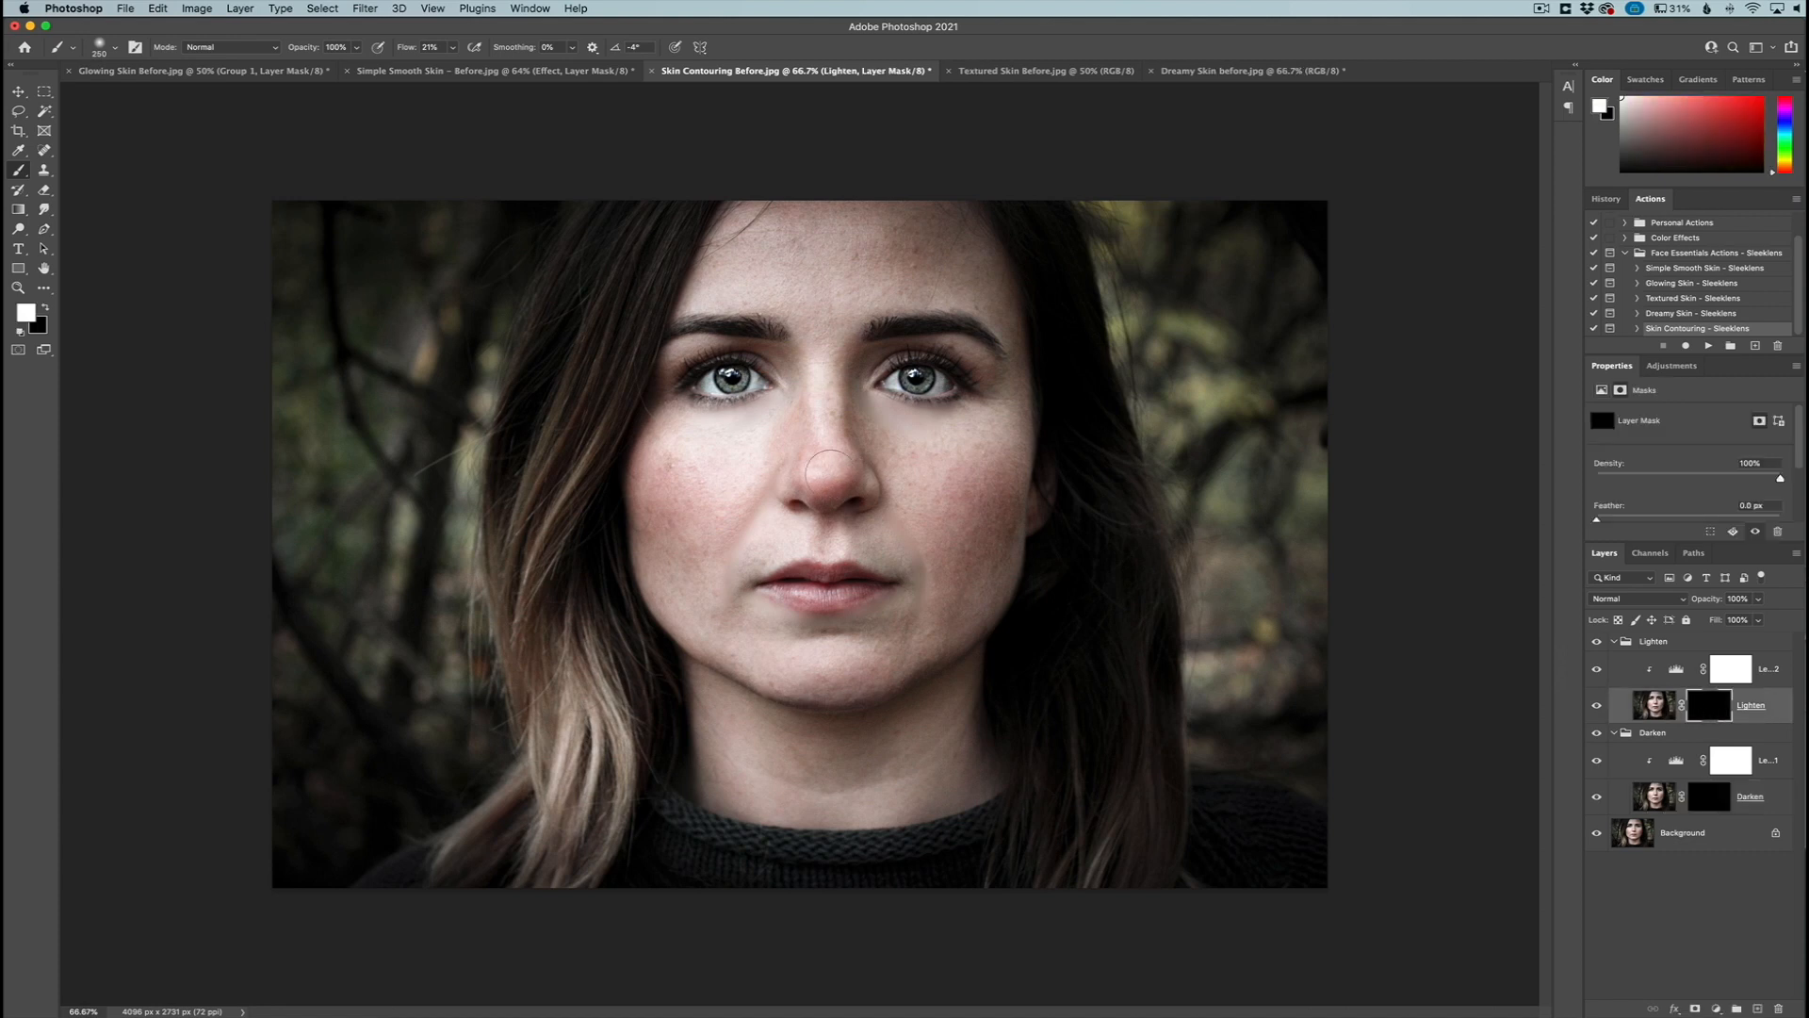
drag(782, 458, 788, 402)
mouse_move(744, 523)
mouse_down()
mouse_move(686, 543)
mouse_move(690, 505)
mouse_move(748, 545)
mouse_move(756, 531)
mouse_move(731, 600)
mouse_move(786, 664)
mouse_move(768, 640)
mouse_move(722, 637)
mouse_move(673, 569)
mouse_up()
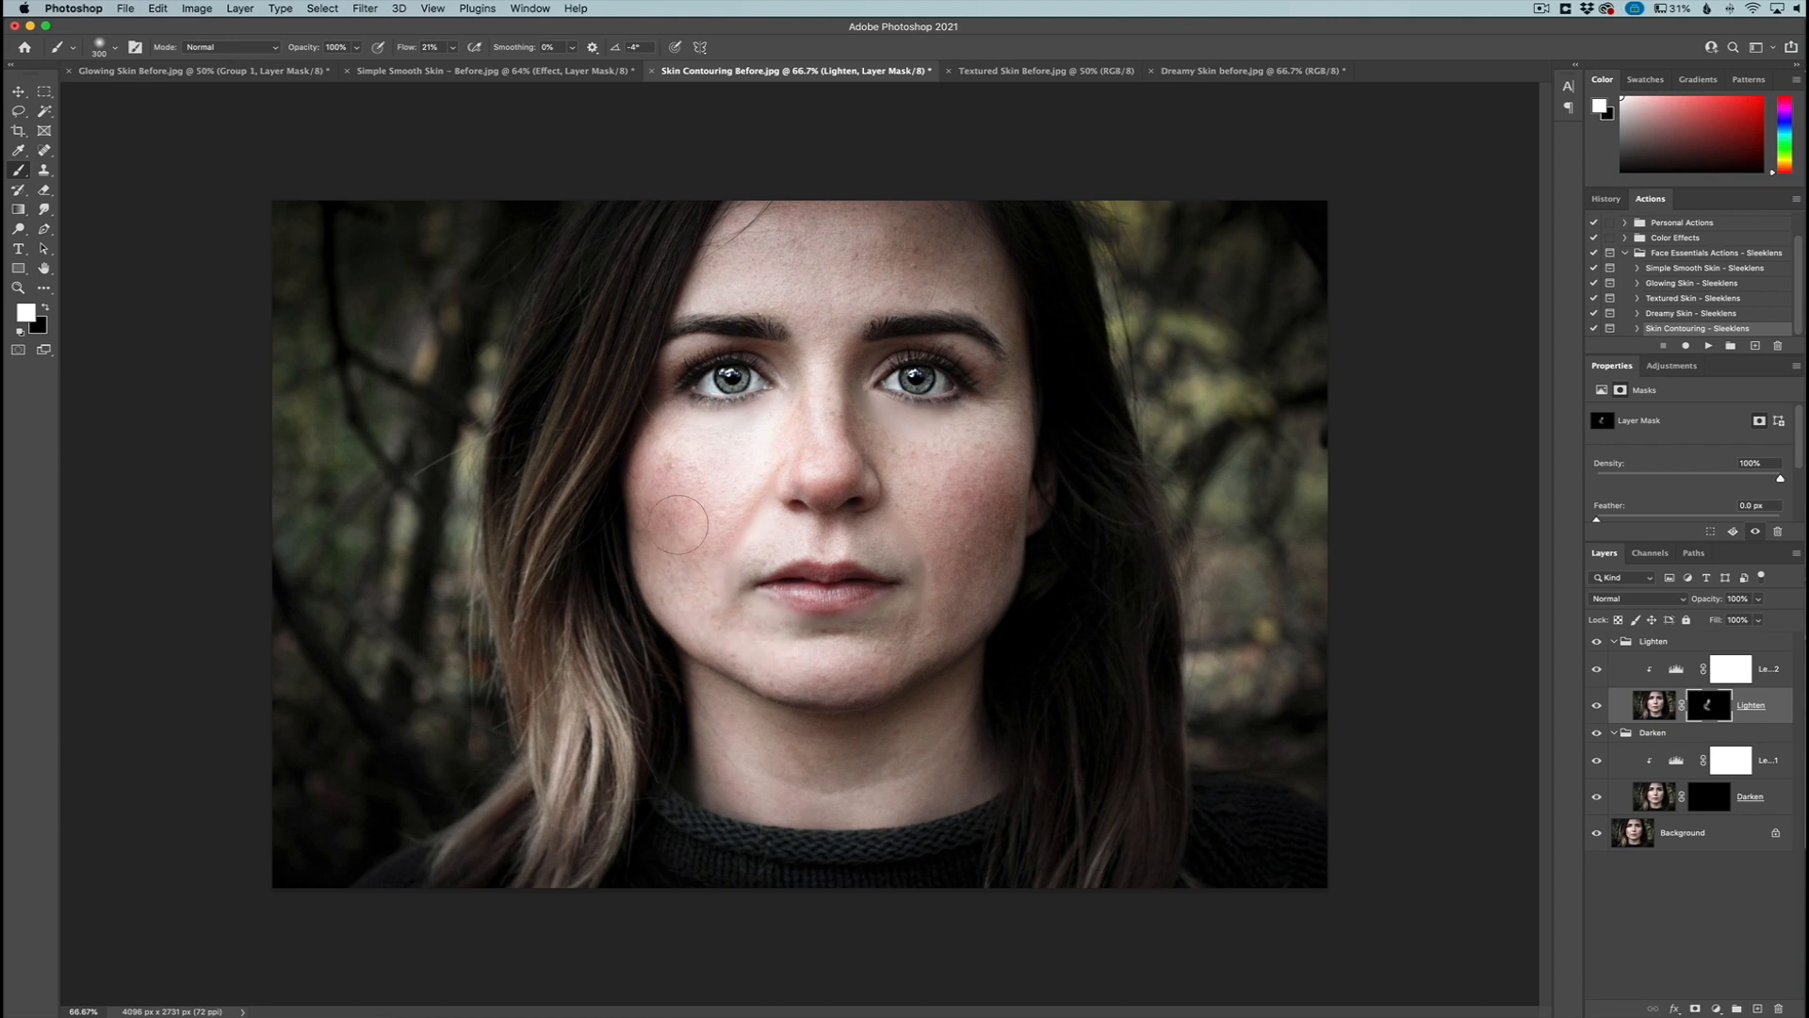
mouse_move(804, 285)
mouse_down()
mouse_move(753, 242)
mouse_move(814, 191)
mouse_move(833, 290)
mouse_move(804, 401)
mouse_up()
mouse_move(695, 770)
mouse_down()
mouse_move(824, 776)
mouse_move(903, 810)
mouse_up()
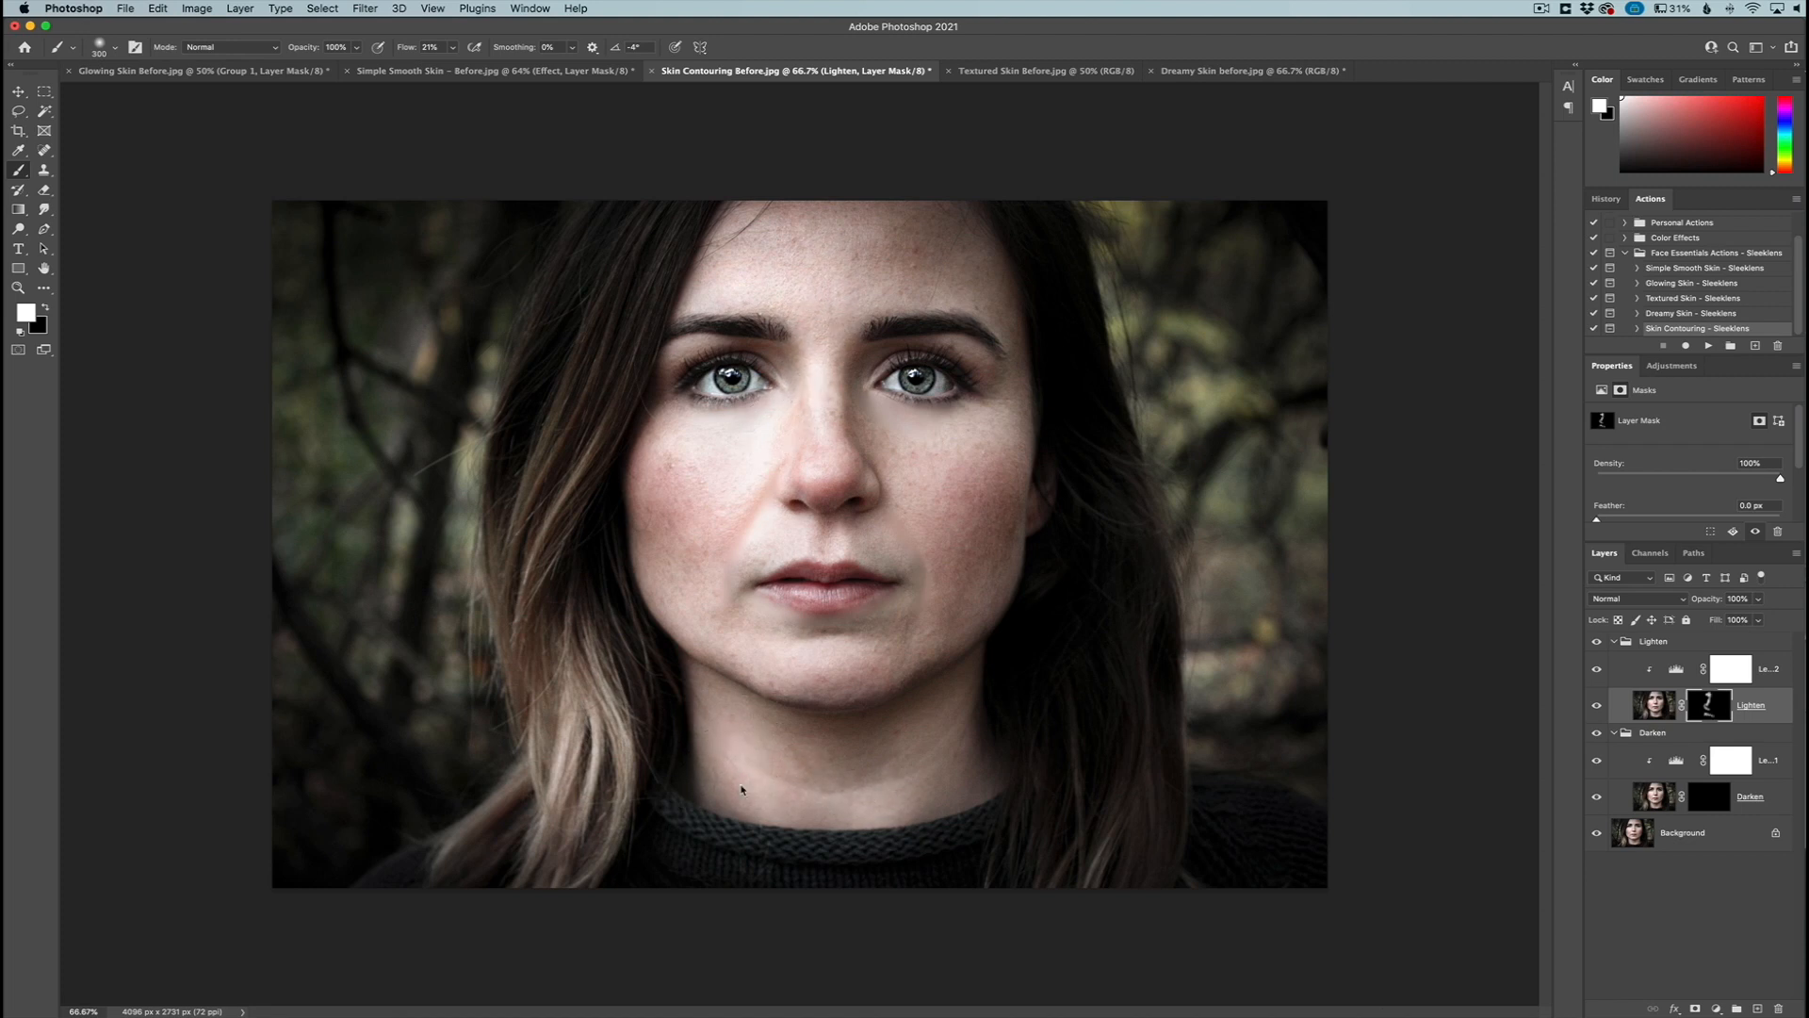
Paint white on the Darken layer's mask along the shadowed cheek and up the side of the face to the forehead
click(1707, 797)
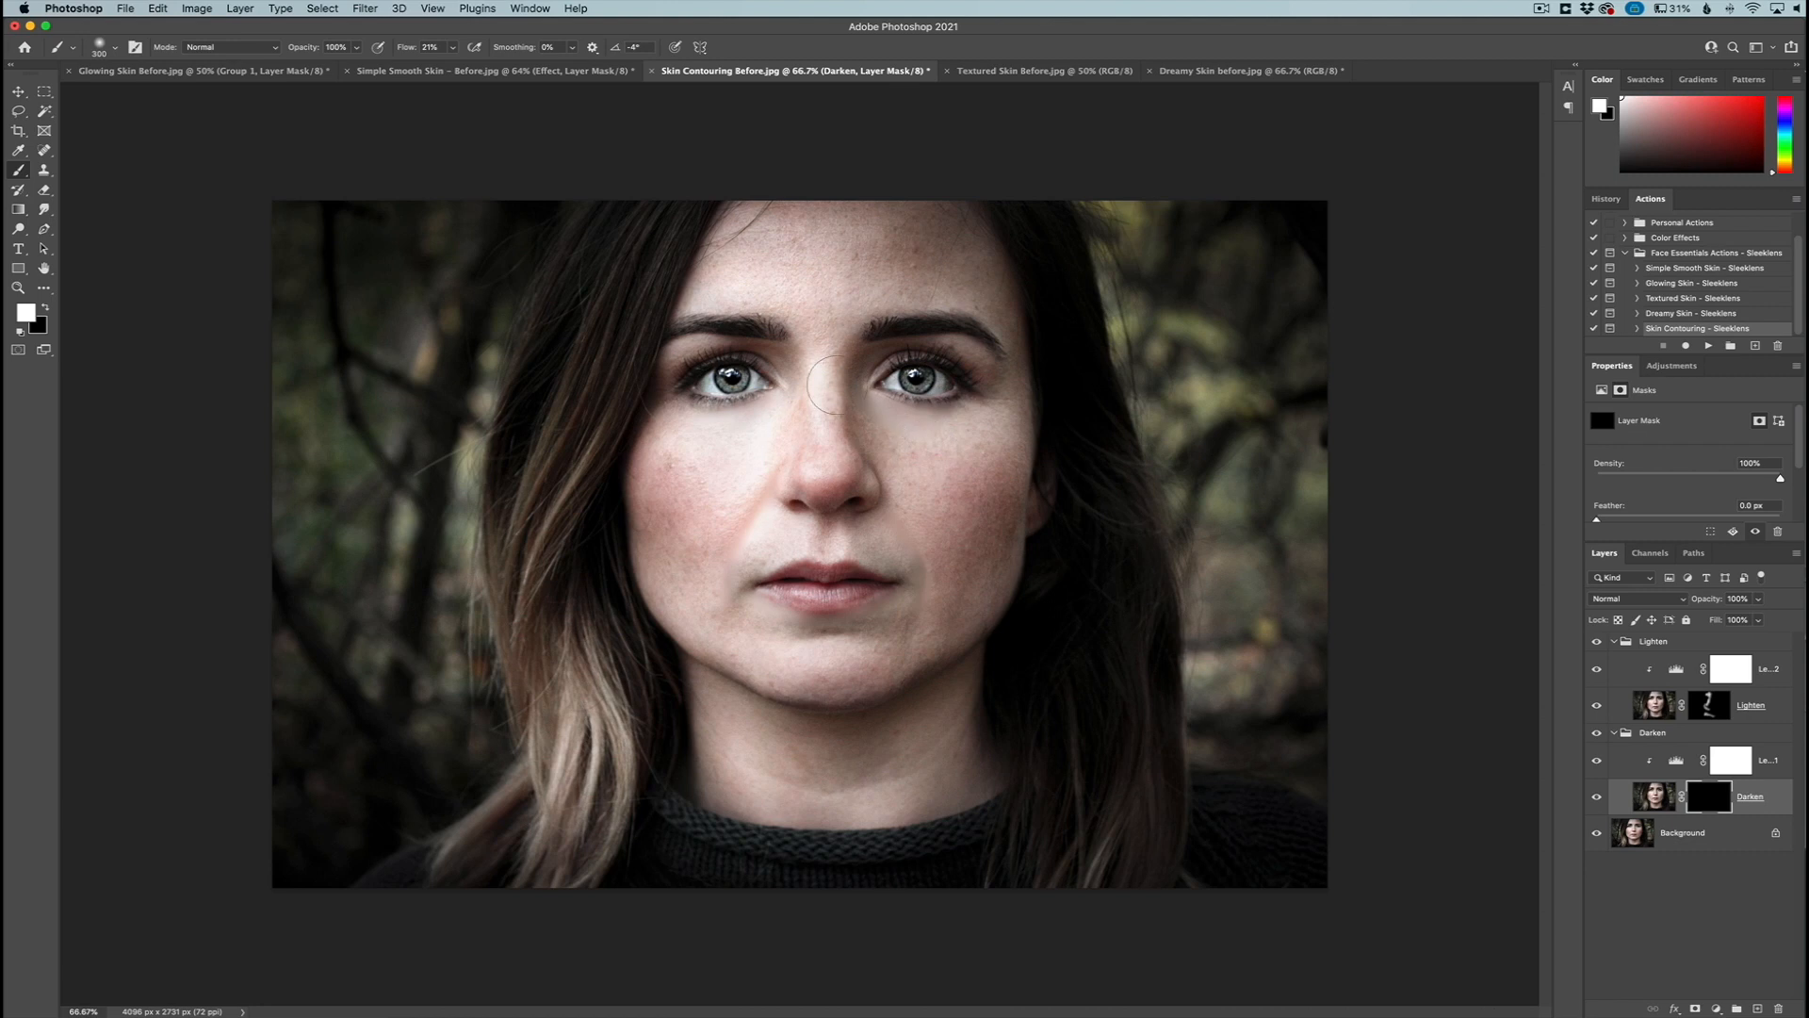
drag(916, 507, 904, 530)
mouse_move(995, 496)
mouse_down()
mouse_move(928, 501)
mouse_move(1025, 527)
mouse_move(1045, 560)
mouse_move(941, 701)
mouse_move(965, 682)
mouse_move(952, 752)
mouse_move(968, 782)
mouse_move(1007, 758)
mouse_move(950, 680)
mouse_move(1044, 488)
mouse_move(983, 257)
mouse_move(1020, 375)
mouse_move(1003, 230)
mouse_move(916, 239)
mouse_move(924, 204)
mouse_move(898, 222)
mouse_move(973, 204)
mouse_move(986, 274)
mouse_move(959, 243)
mouse_move(952, 261)
mouse_move(944, 199)
mouse_up()
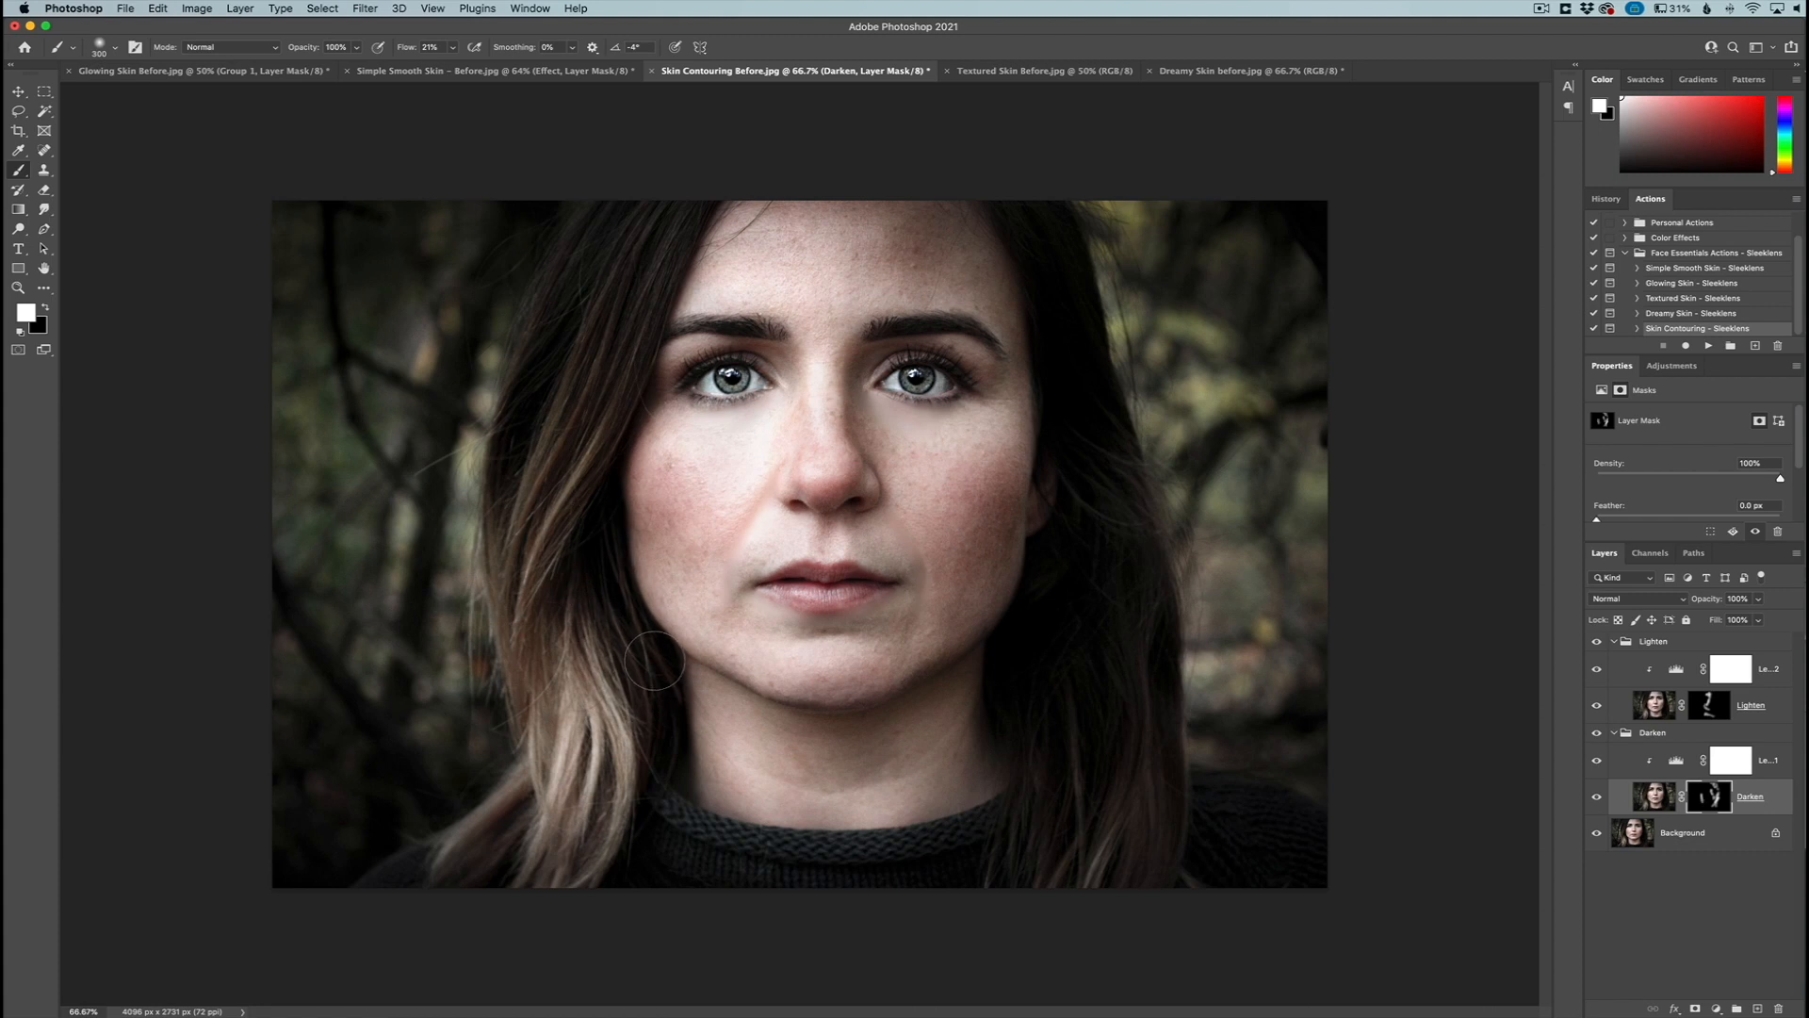
Collapse the Lighten and Darken groups and toggle their visibility to compare the face with and without contouring
click(1614, 642)
click(1619, 664)
click(1597, 642)
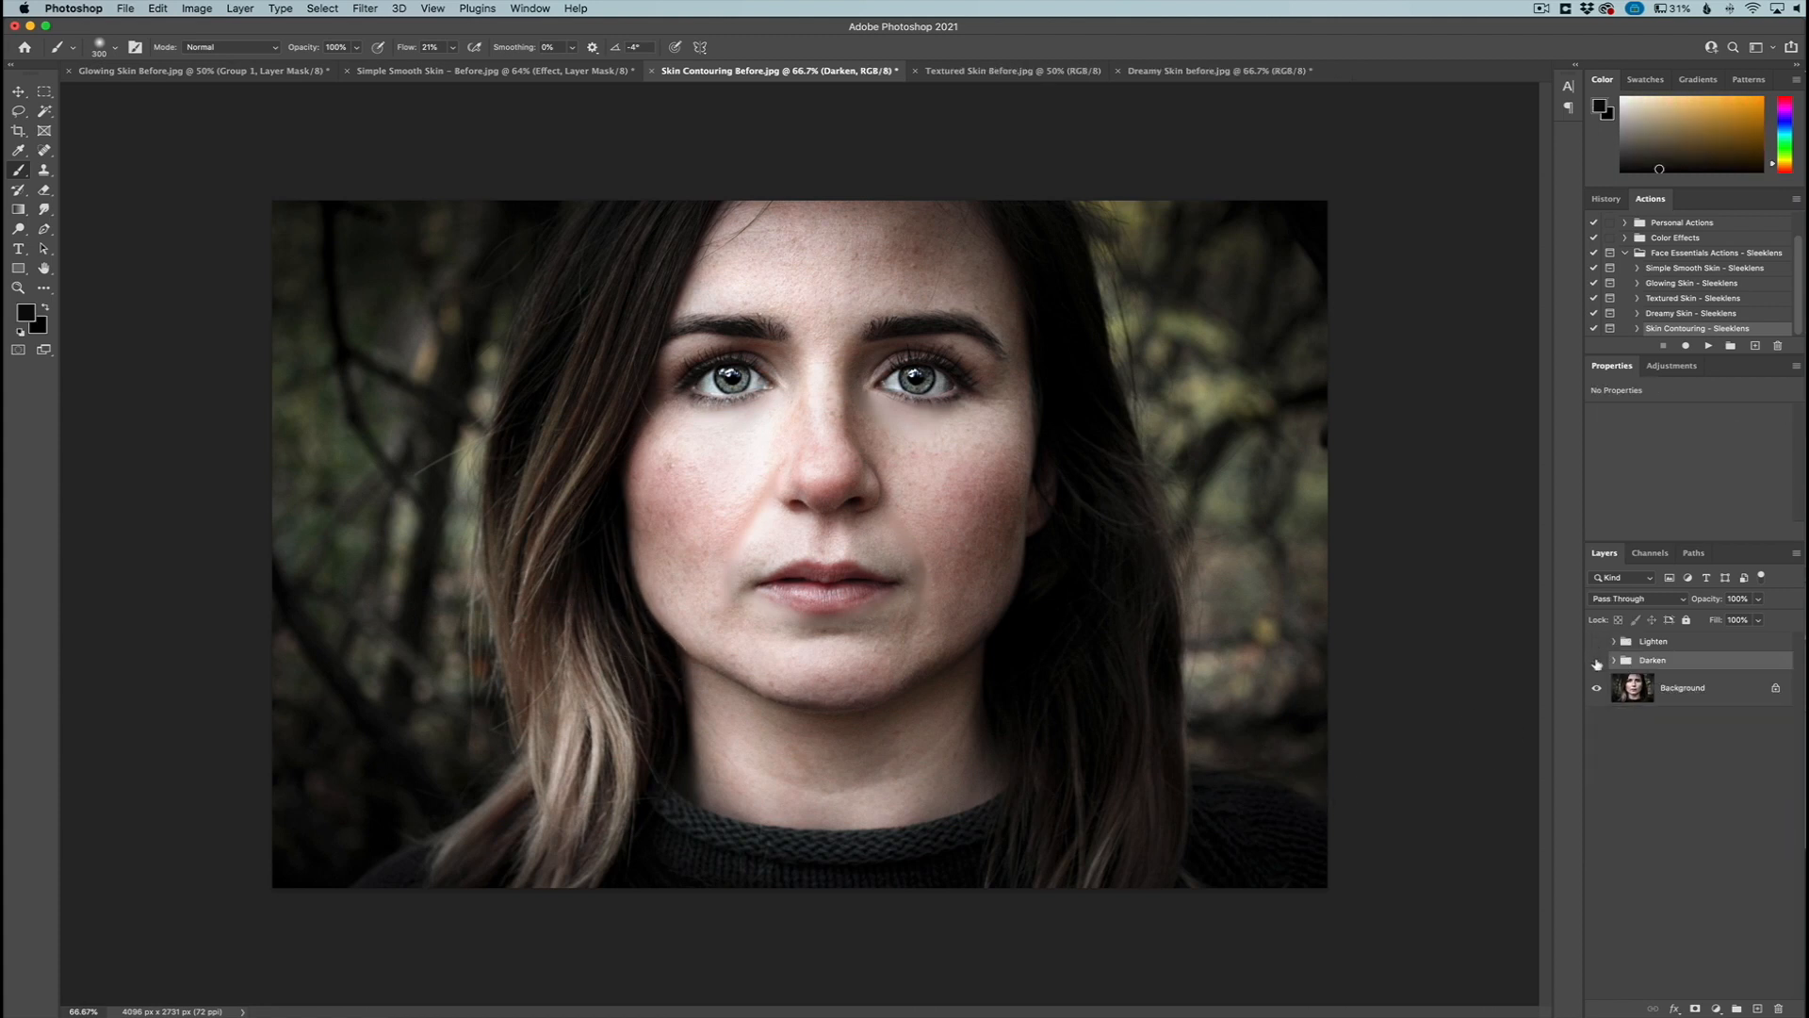
click(1596, 664)
click(1596, 665)
click(1596, 642)
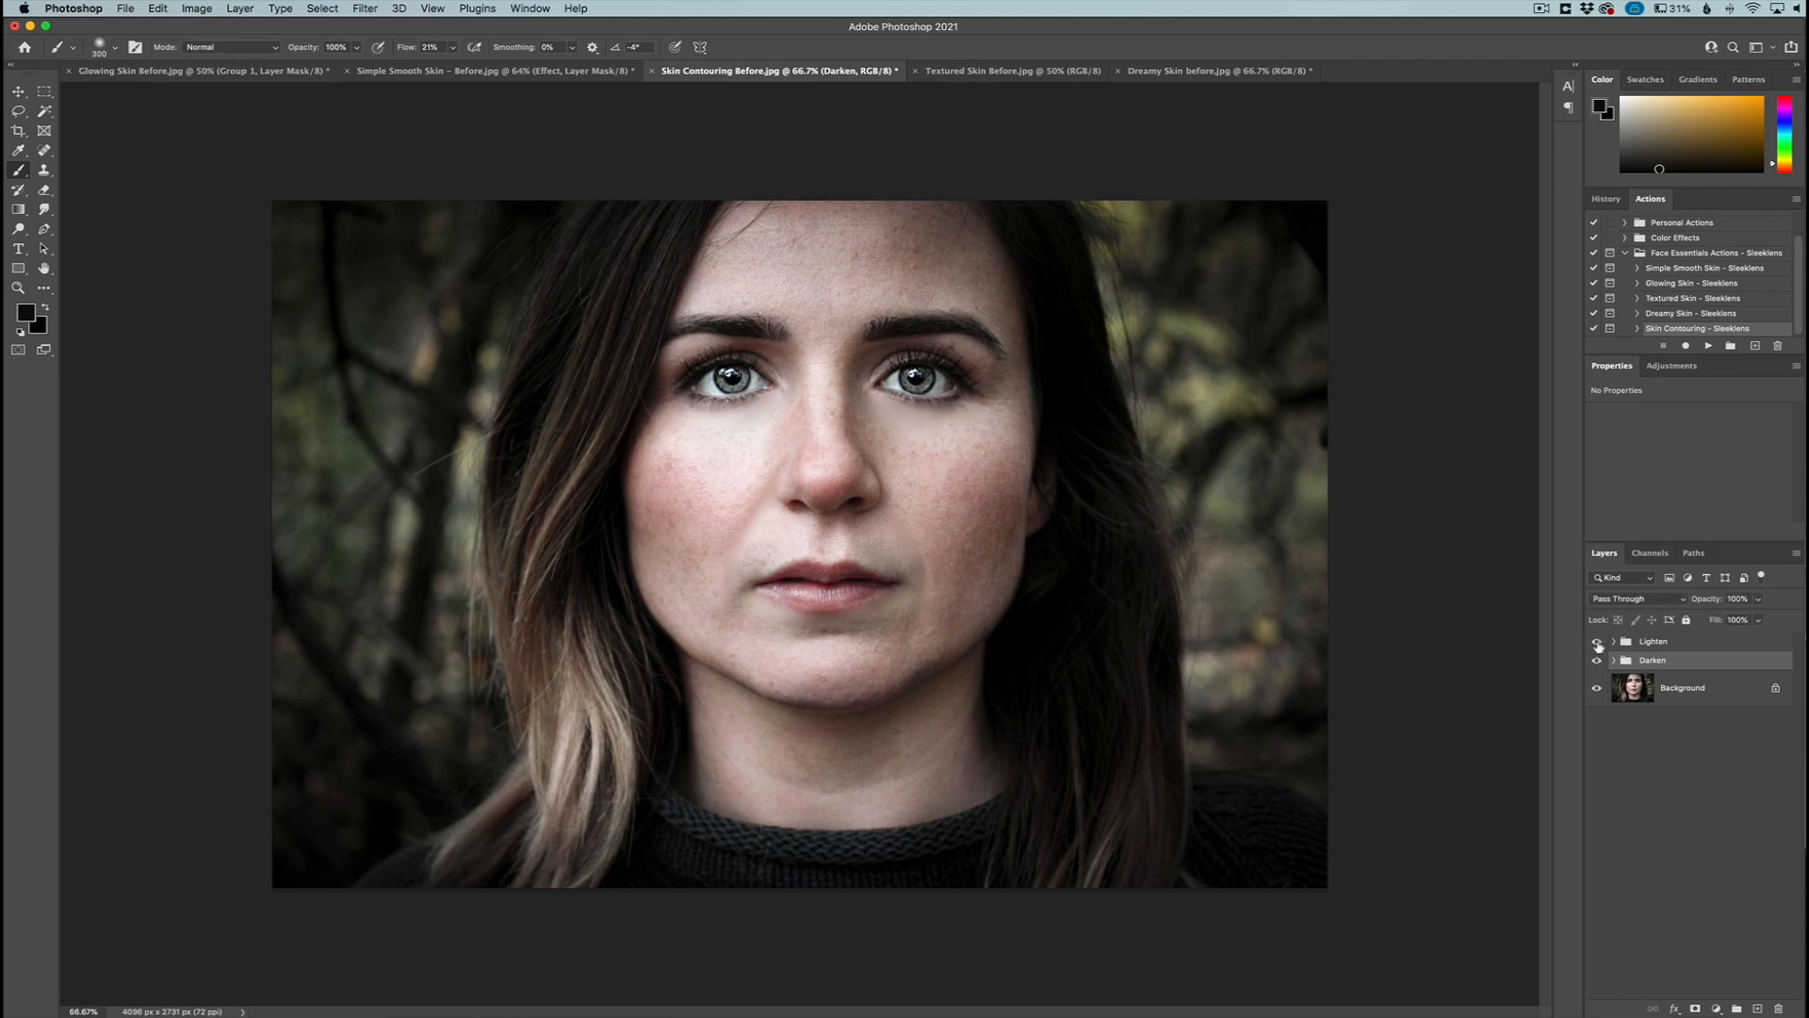